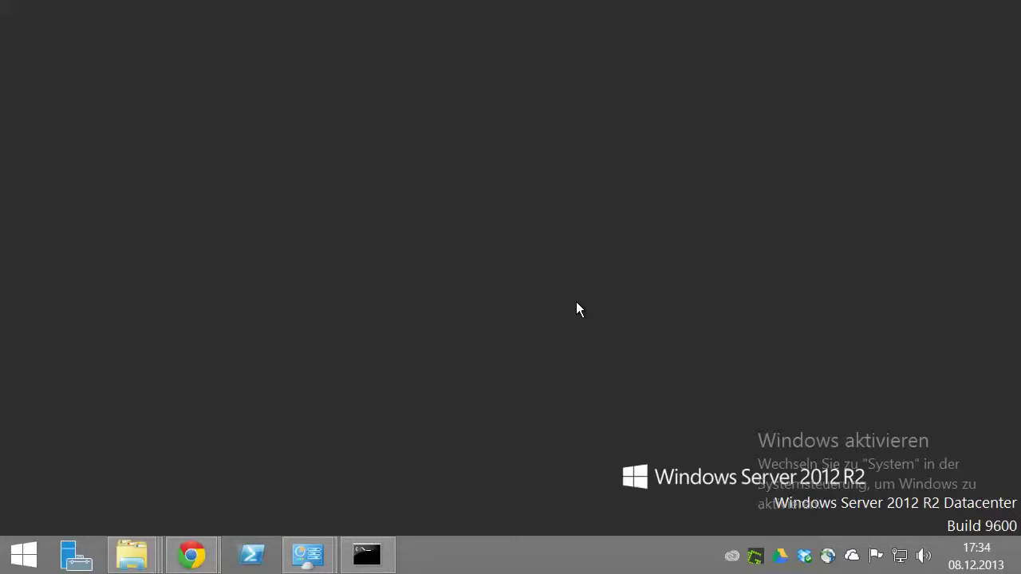
Switch to Chrome and download all six GeoLite databases from MaxMind in Binary / gzip format to the folder E:\aaa_geoip
mouse_move(214, 553)
click(343, 471)
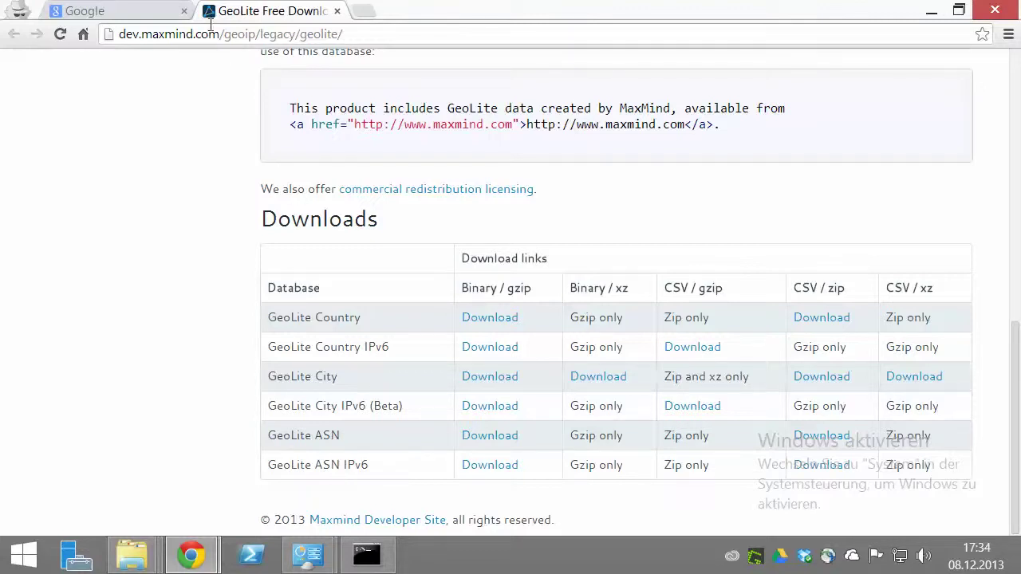
scroll(288, 184, up, 15)
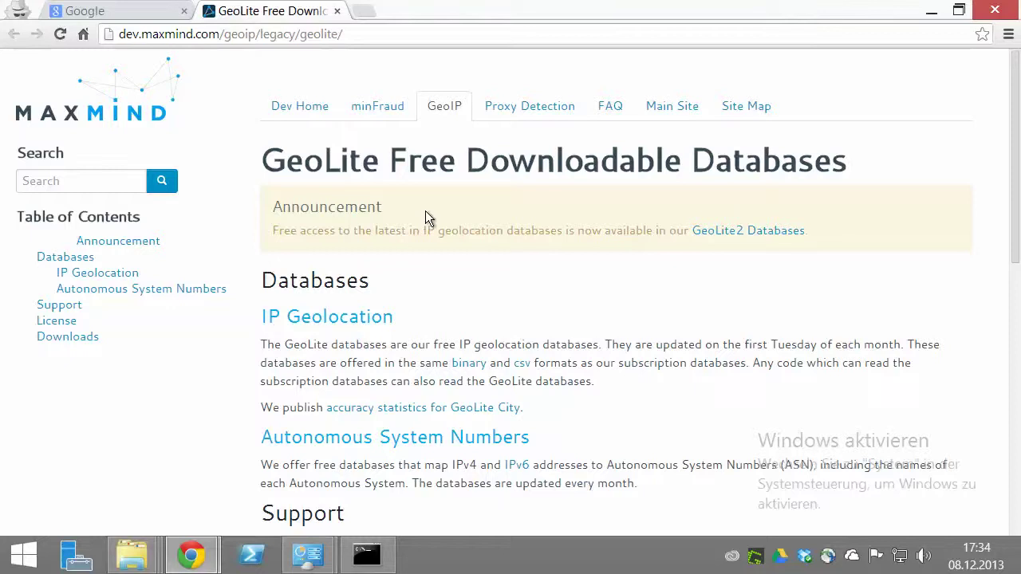
scroll(431, 214, down, 15)
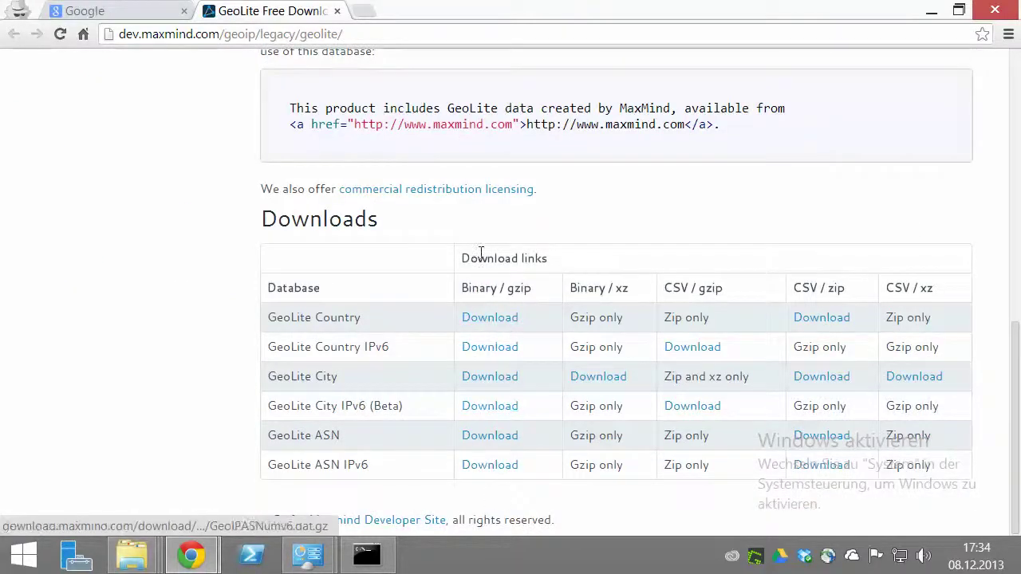
click(489, 318)
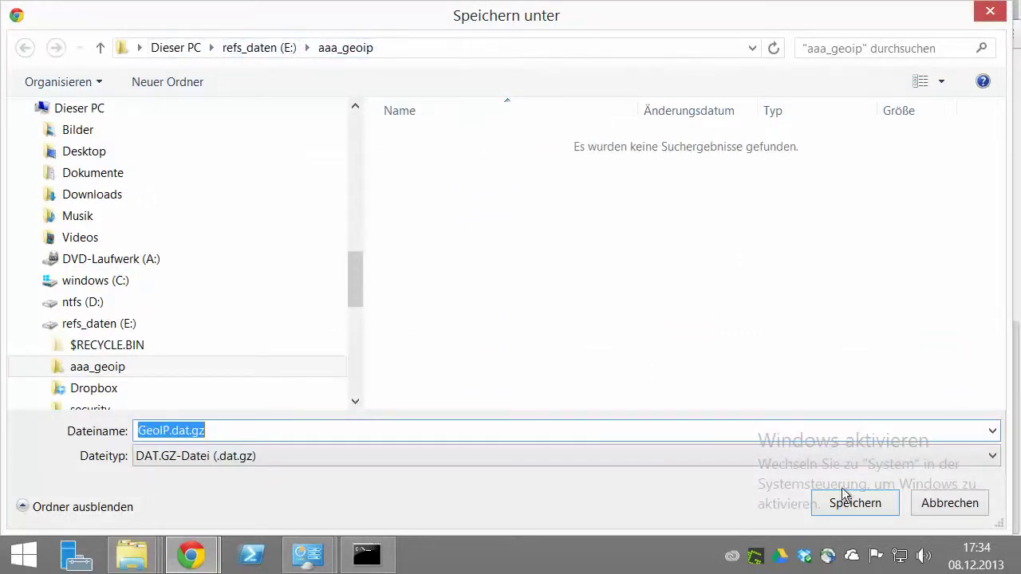
click(864, 502)
click(503, 351)
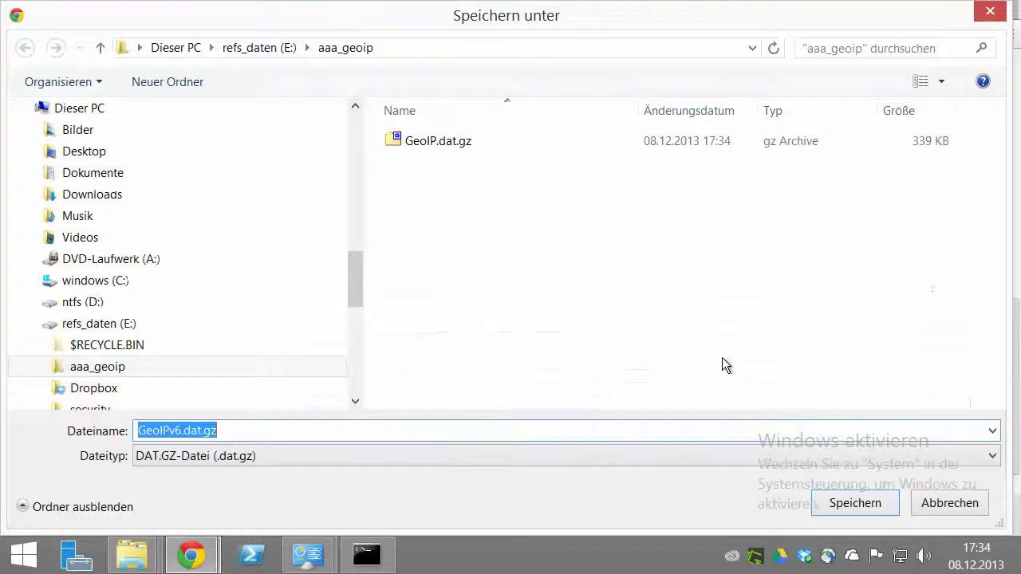
click(841, 503)
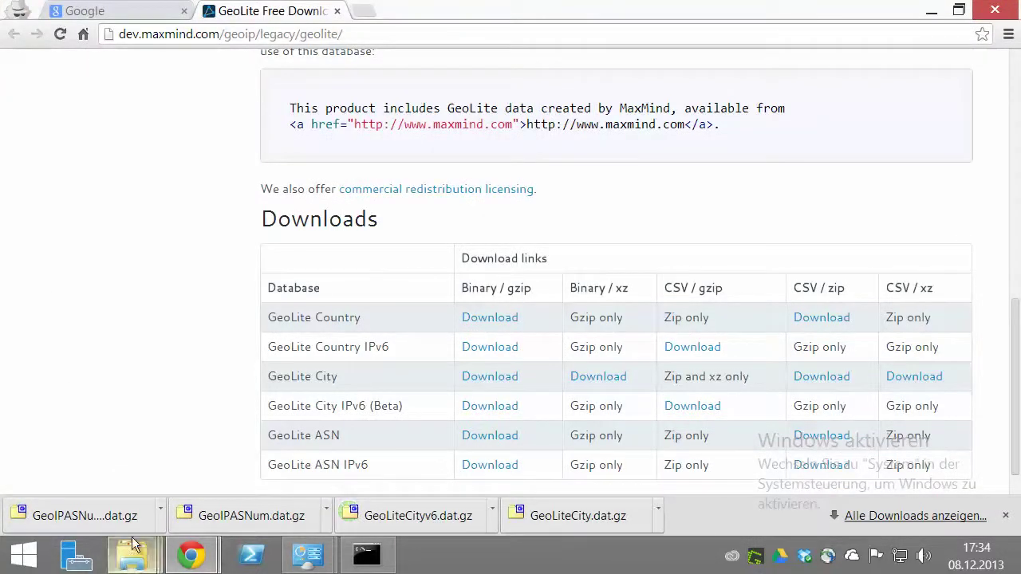
Show the downloads in E:\aaa_geoip and extract all six .dat.gz archives into that same folder with 7-Zip
click(161, 509)
click(207, 455)
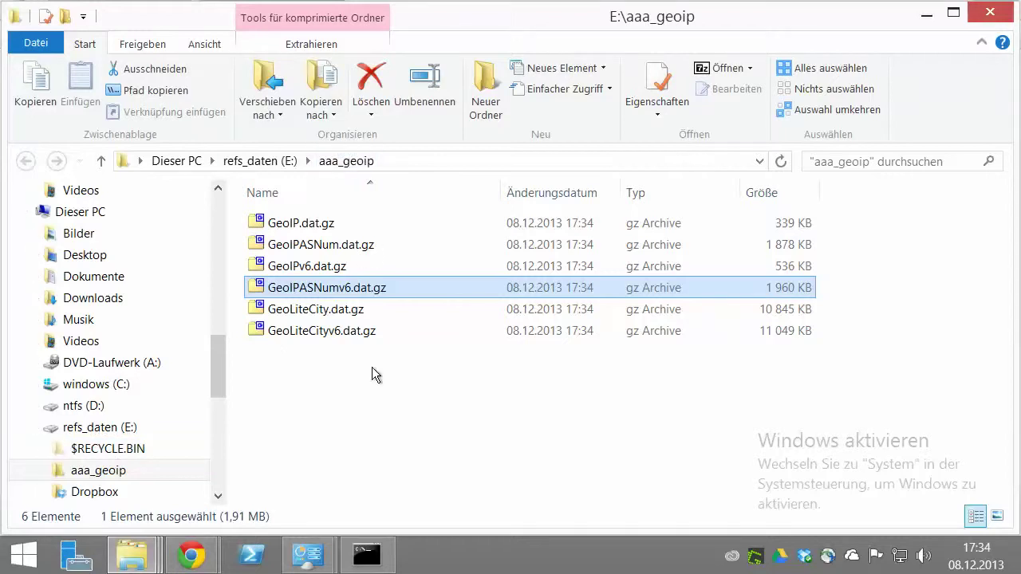
key(ctrl+a)
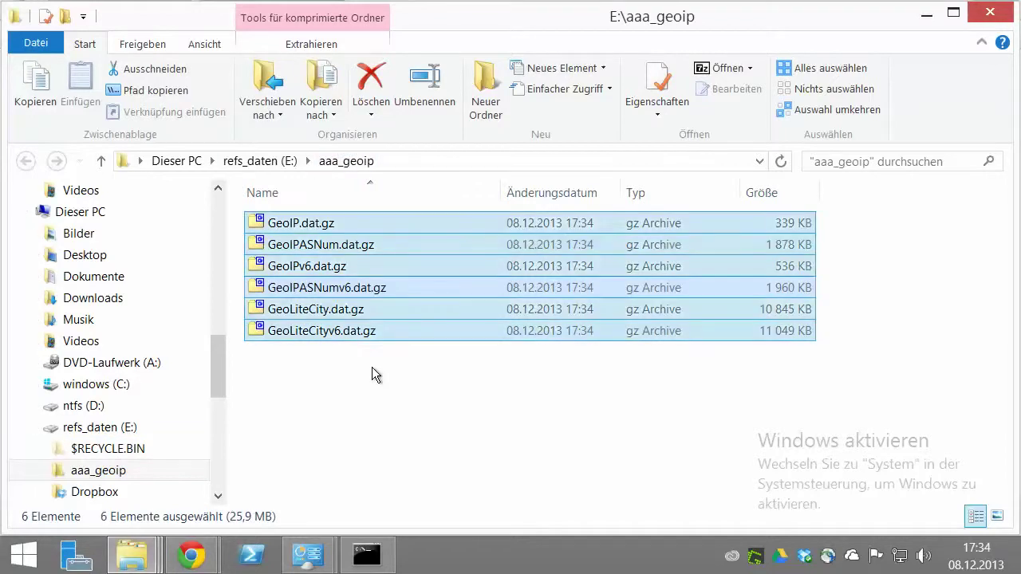
right_click(317, 229)
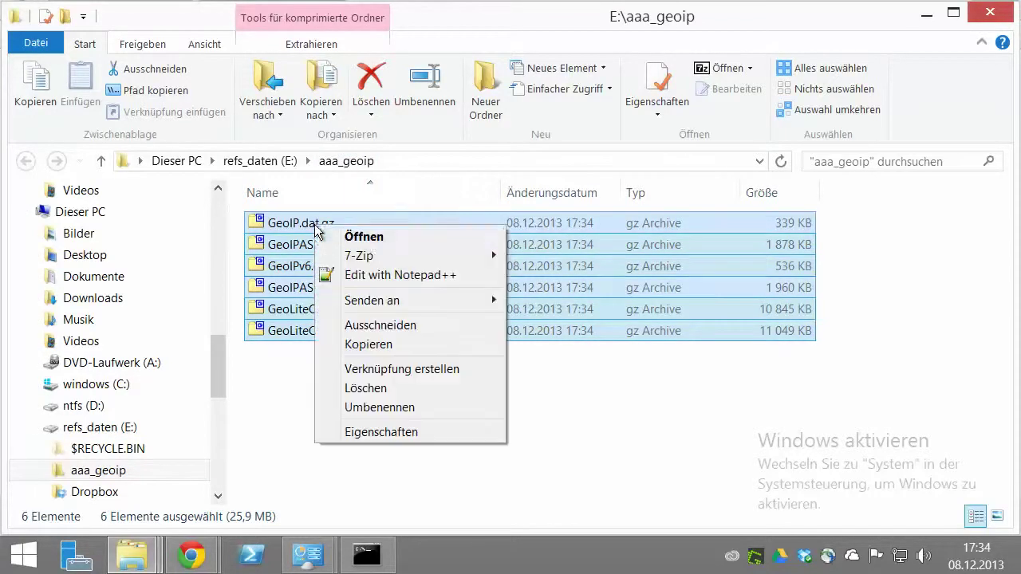
mouse_move(383, 259)
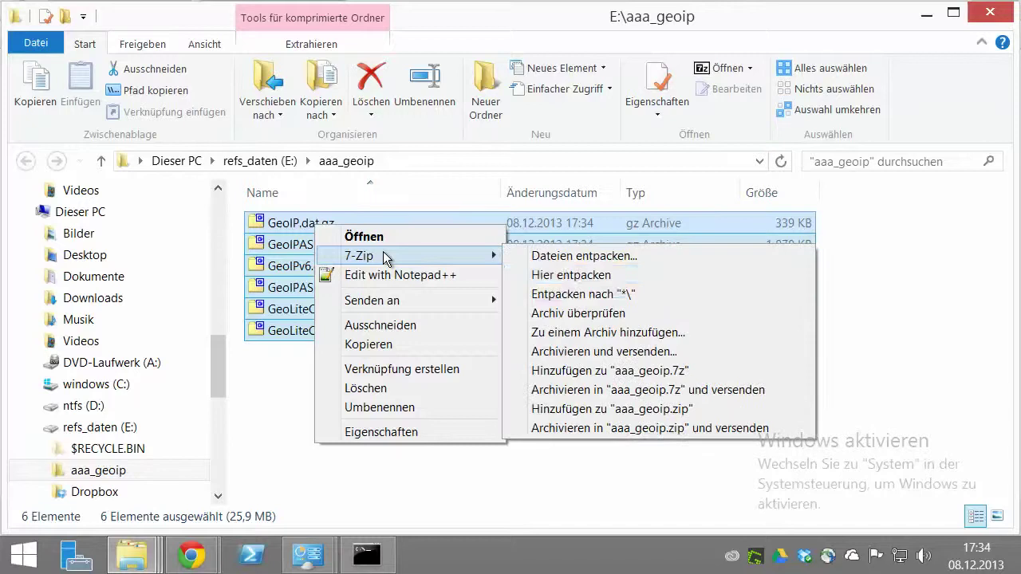
click(565, 275)
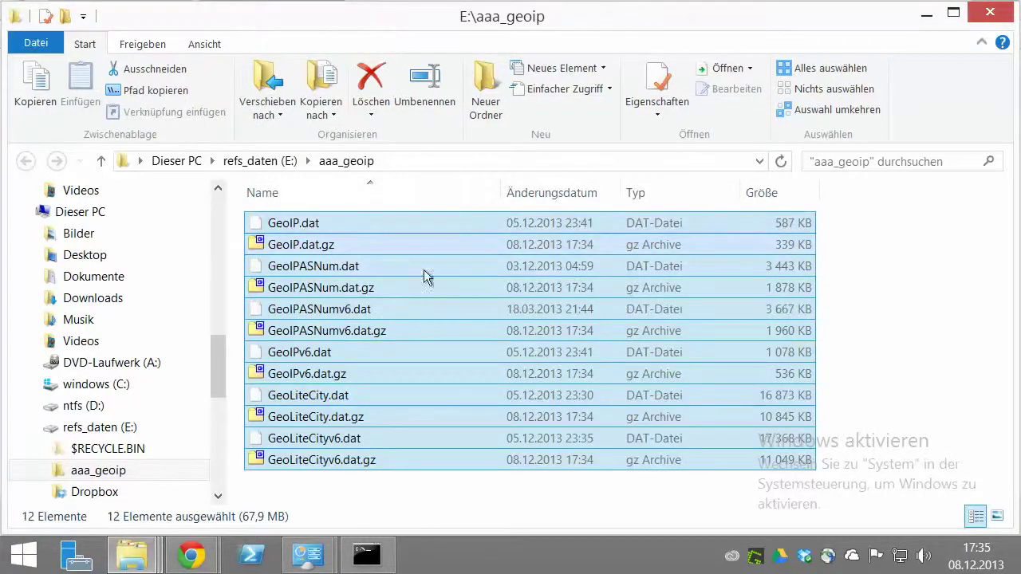
click(850, 244)
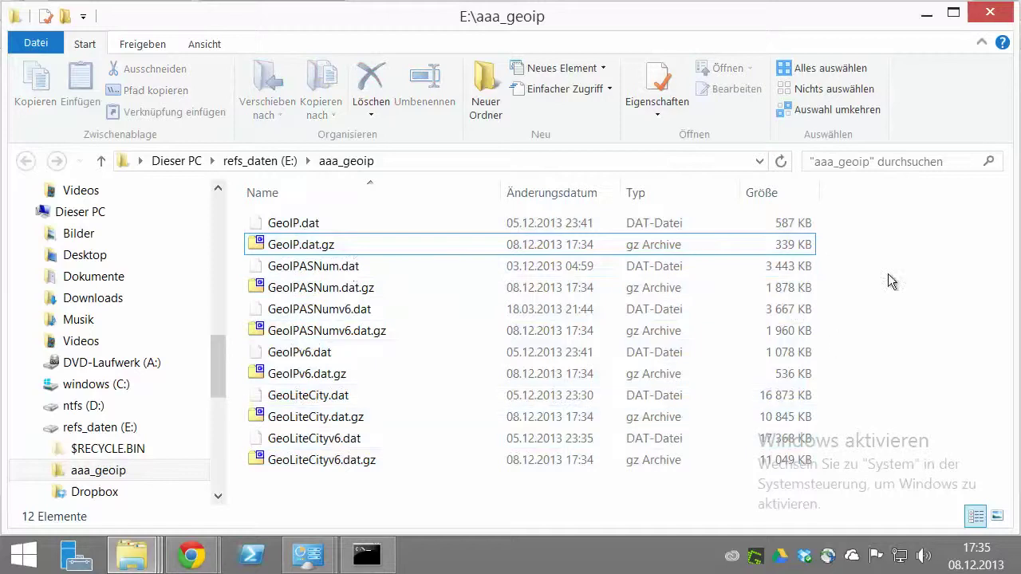
Minimize the open folder and browser windows and launch Wireshark as administrator
click(929, 25)
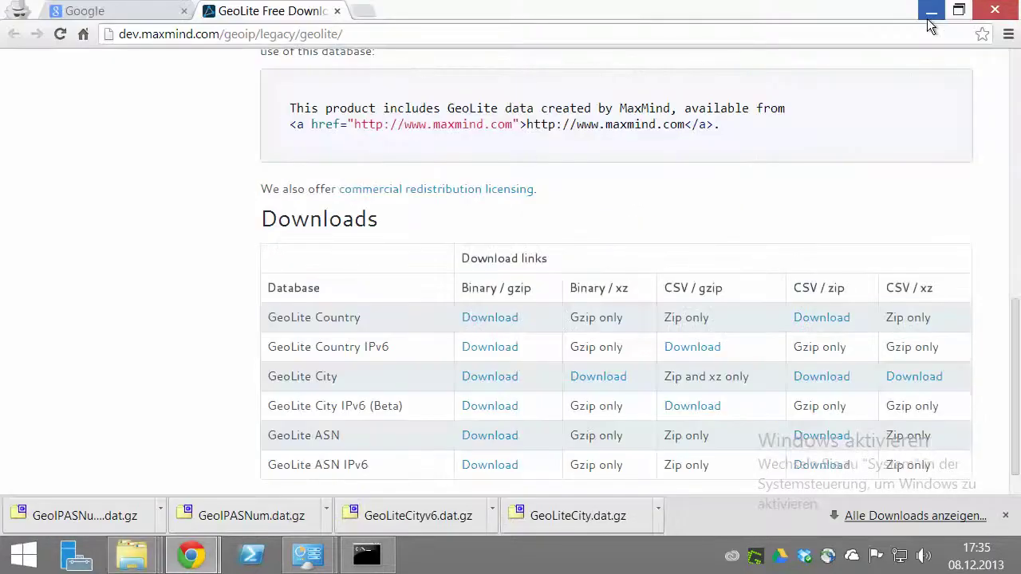
click(930, 24)
click(40, 556)
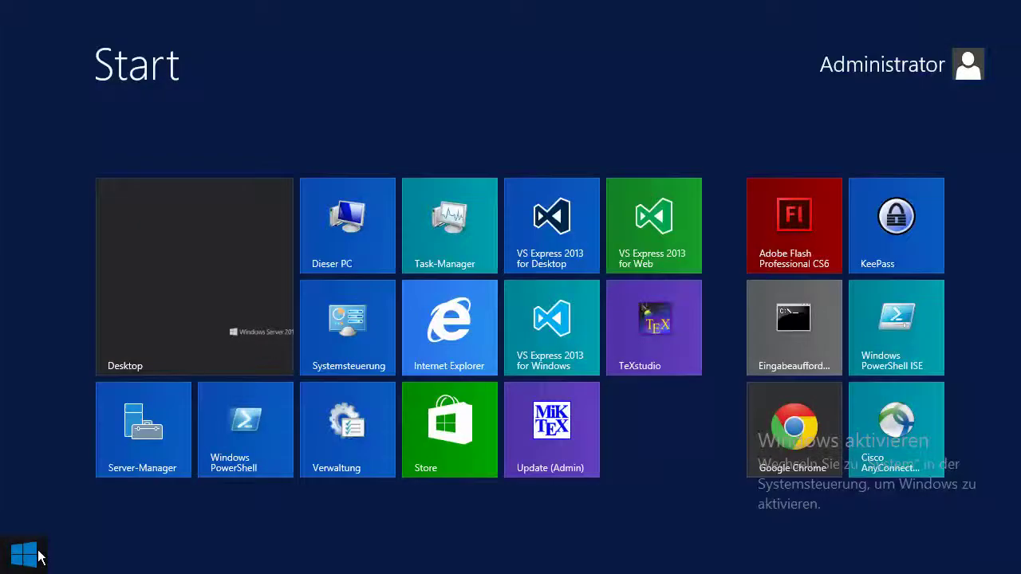
text(wireshark)
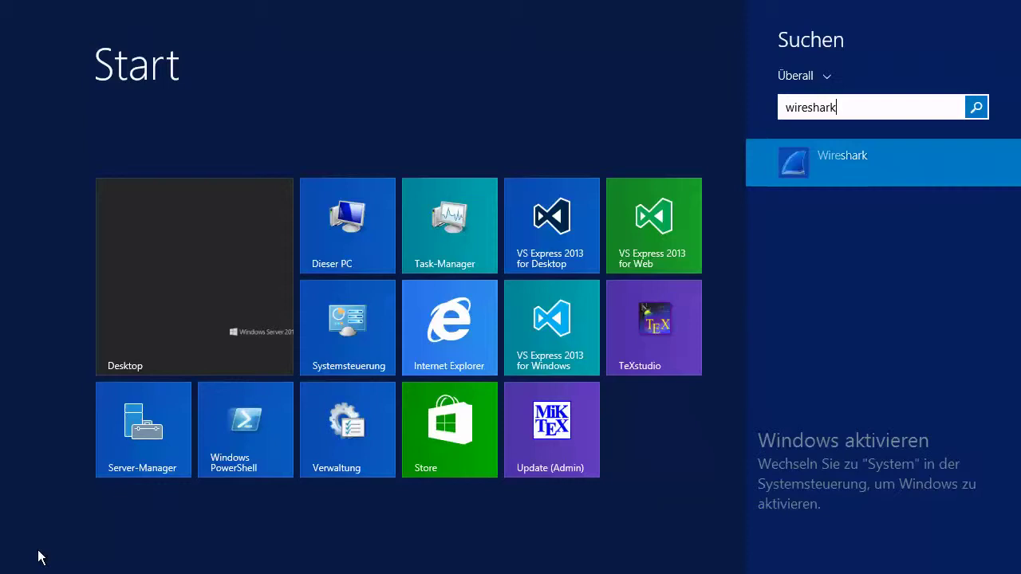
right_click(832, 162)
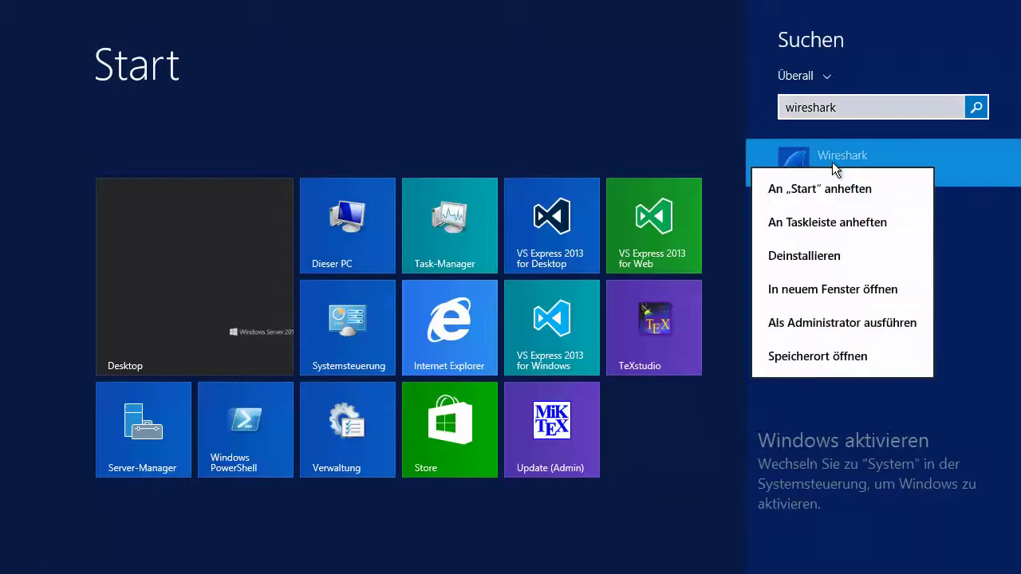
click(862, 323)
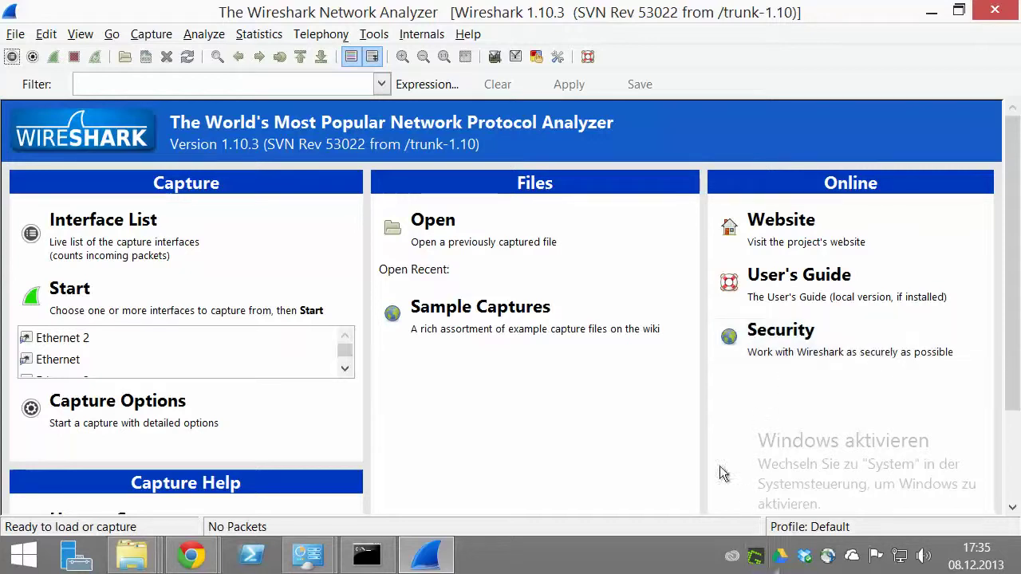
Open the list of GeoIP database directories in Wireshark's Name Resolution preferences
click(47, 35)
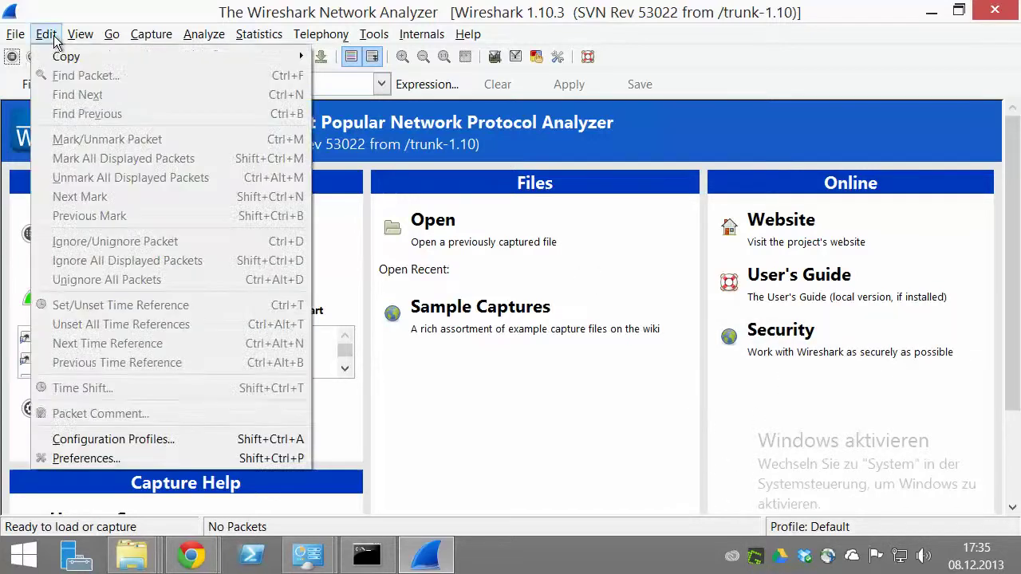
click(97, 460)
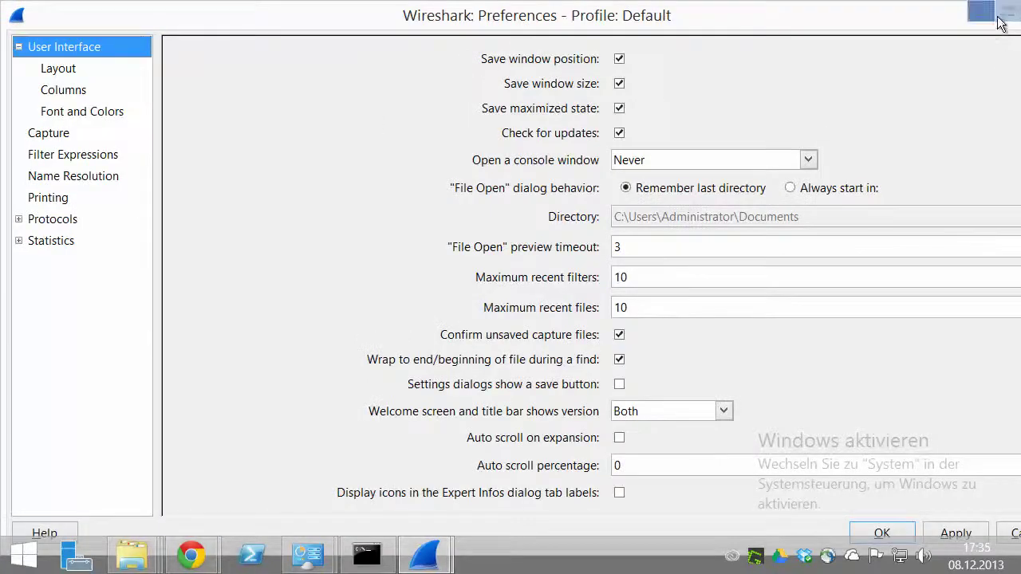
click(60, 170)
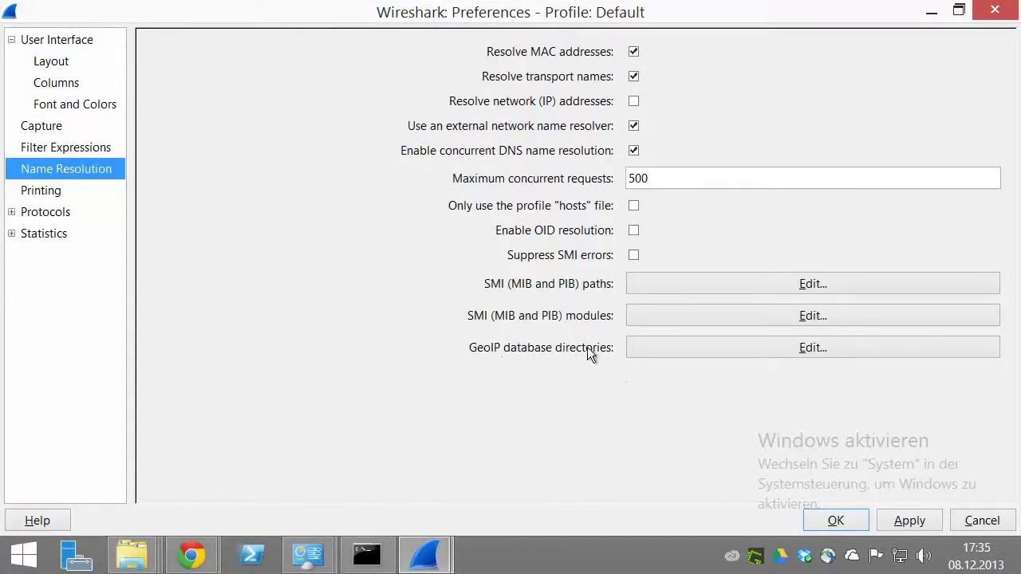
click(816, 353)
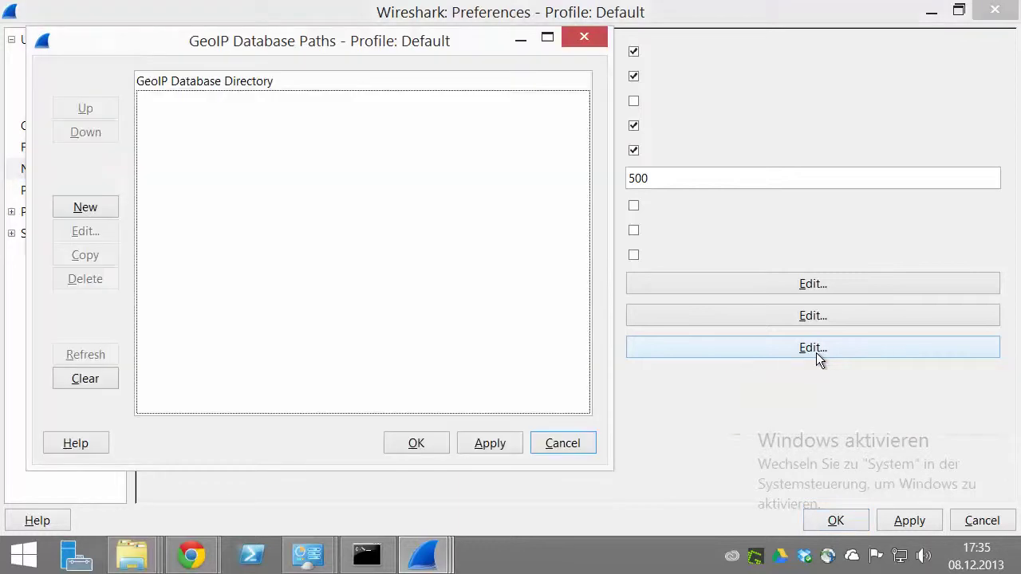
Start a new GeoIP directory entry, browse to aaa_geoip on refs_daten (E:) and bookmark that folder in the places list
click(84, 209)
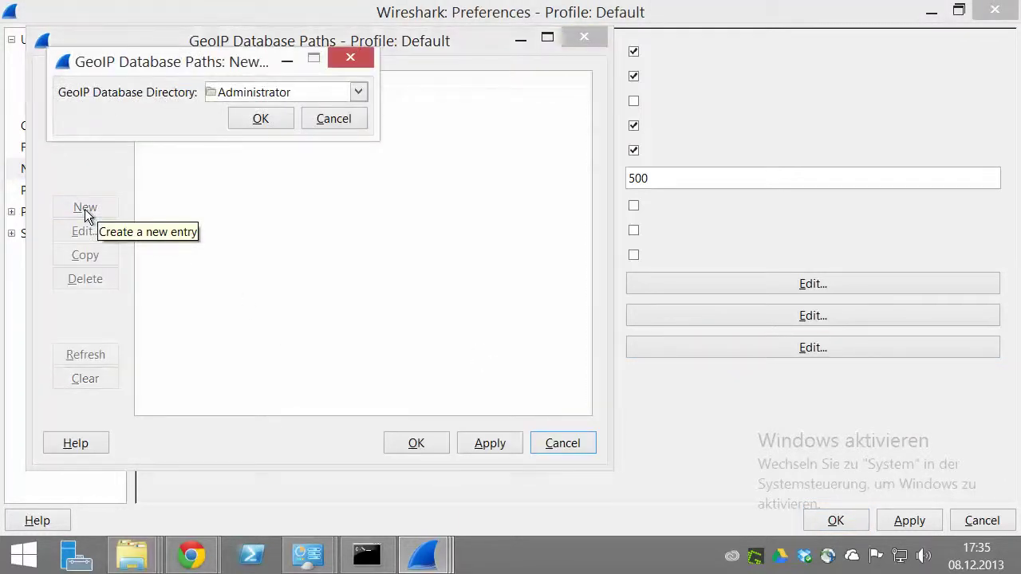
click(357, 93)
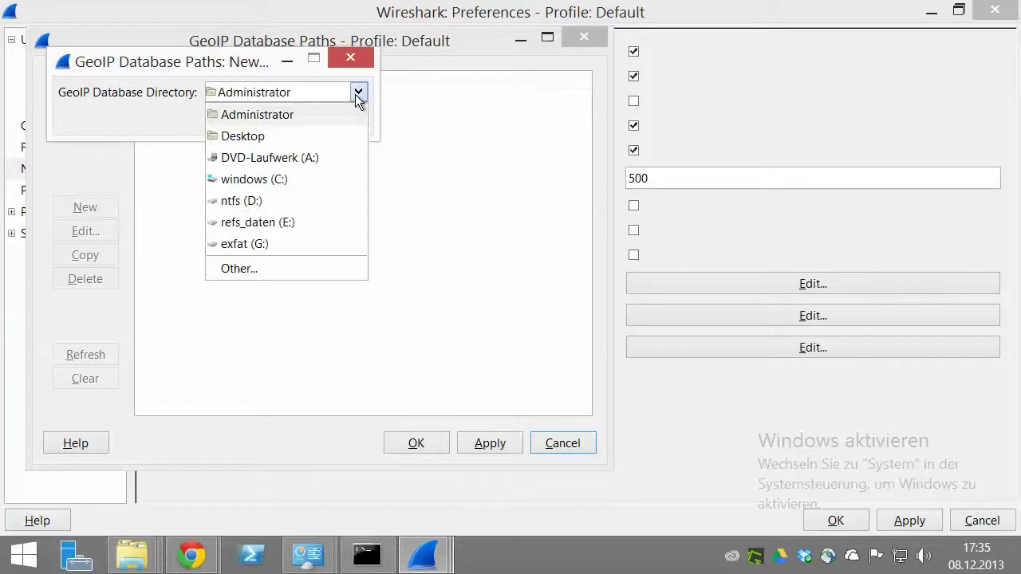
click(256, 268)
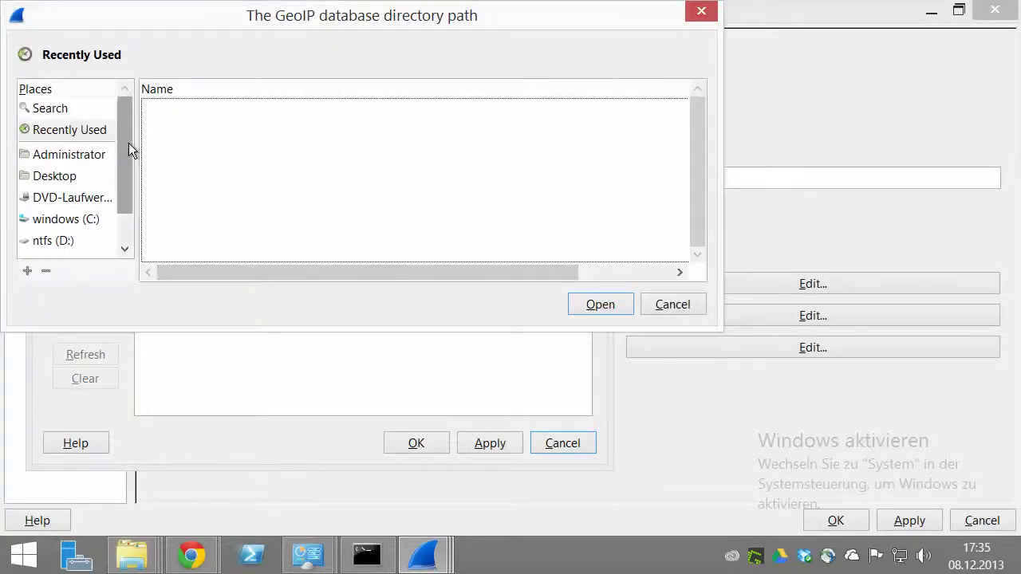
drag(128, 143, 127, 188)
click(59, 229)
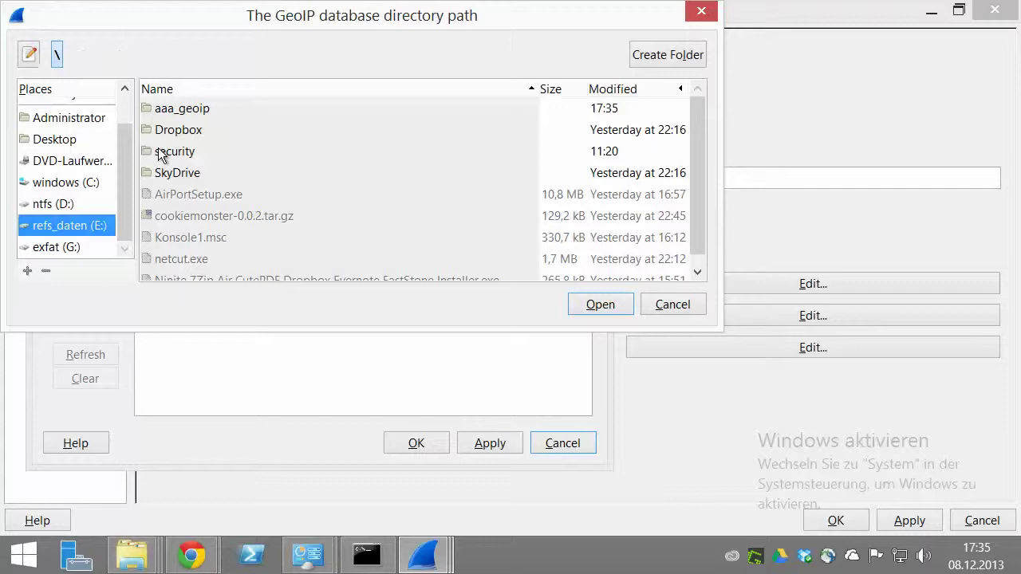
double_click(181, 109)
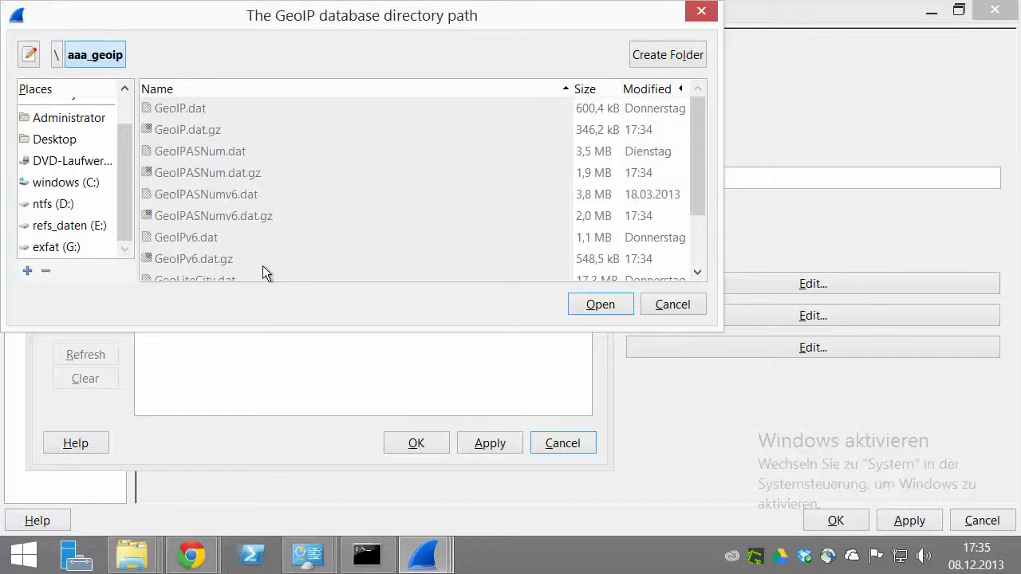
click(32, 272)
drag(137, 335, 124, 429)
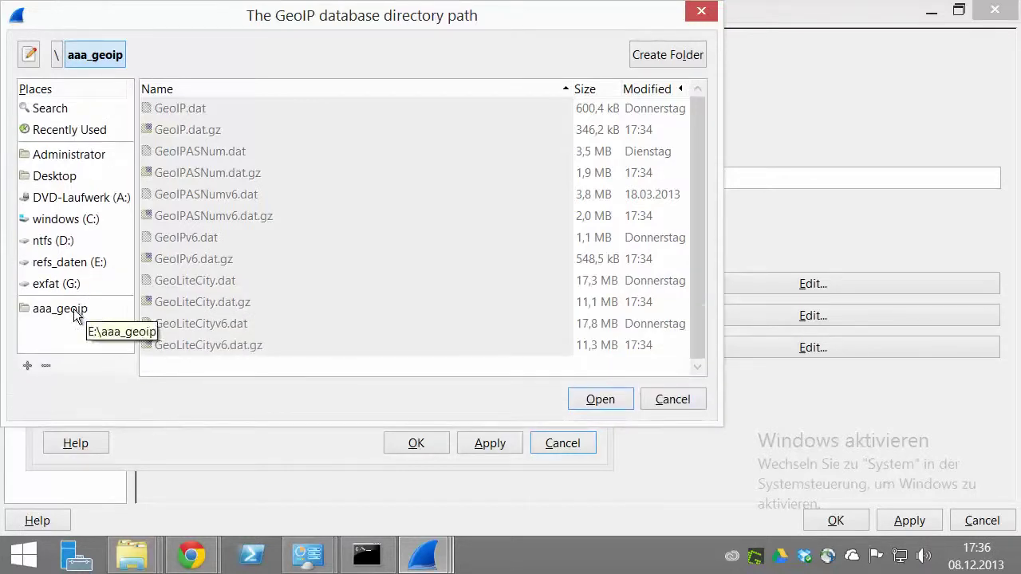
Try to set the aaa_geoip folder as the directory of the new GeoIP database entry
click(601, 400)
click(331, 93)
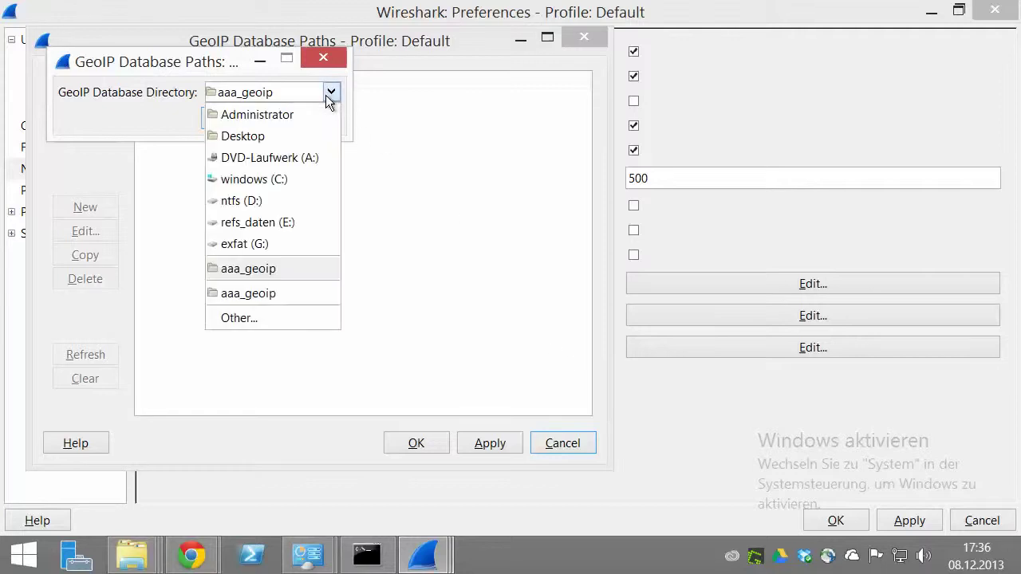
click(257, 269)
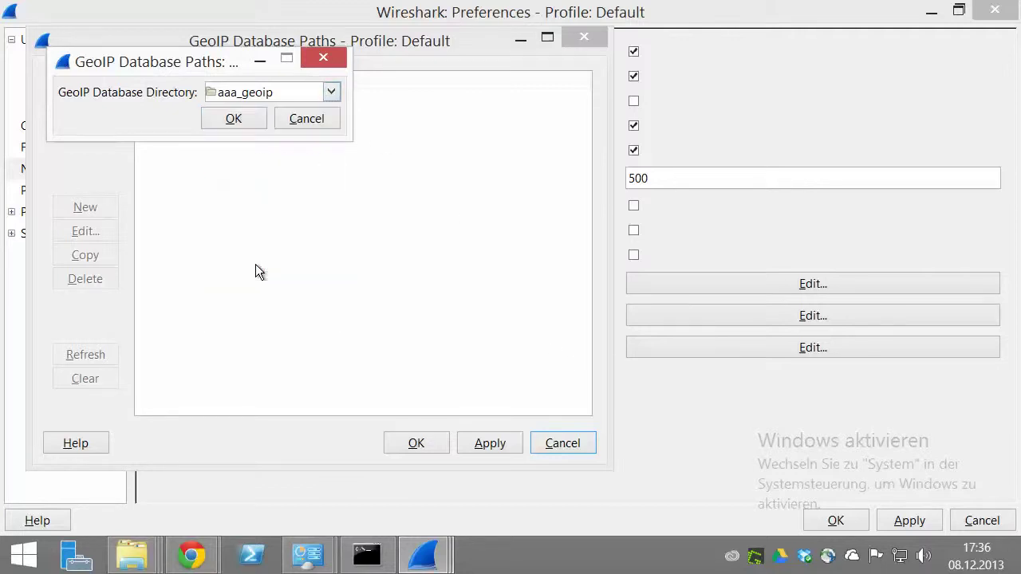
click(234, 118)
Delete the C:\Users\Administrator entry from the GeoIP database directories
click(232, 101)
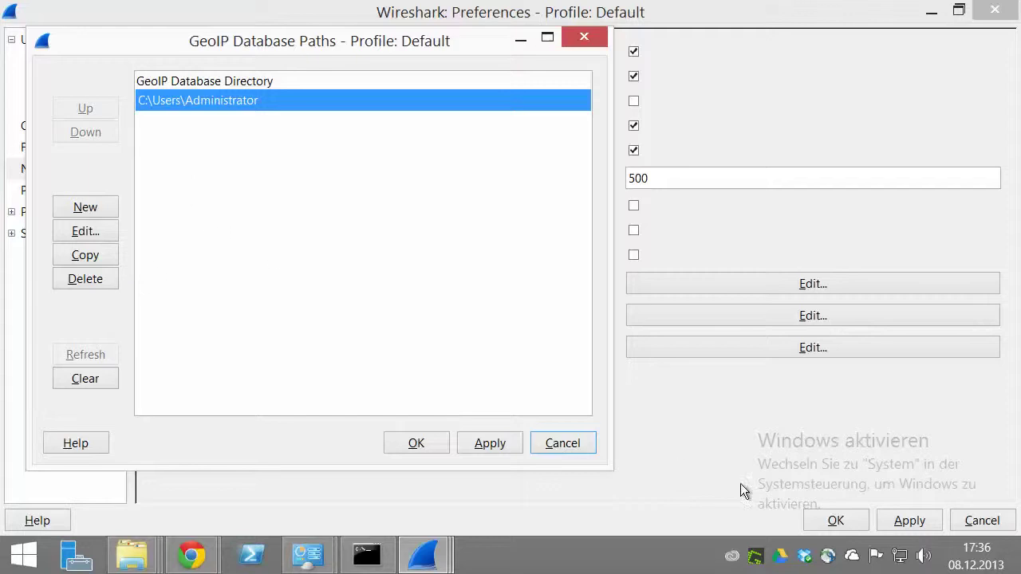
key(Delete)
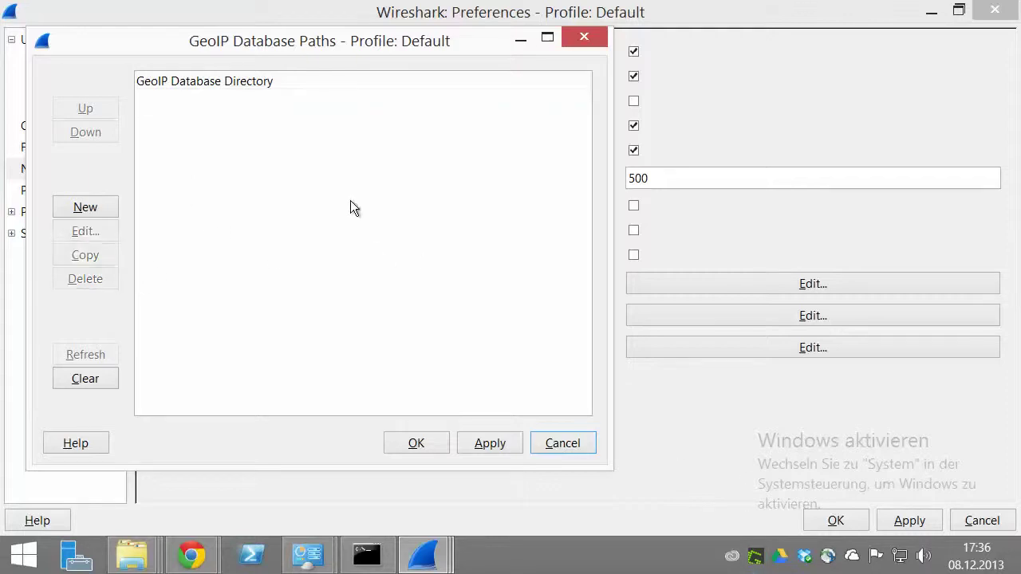
click(167, 98)
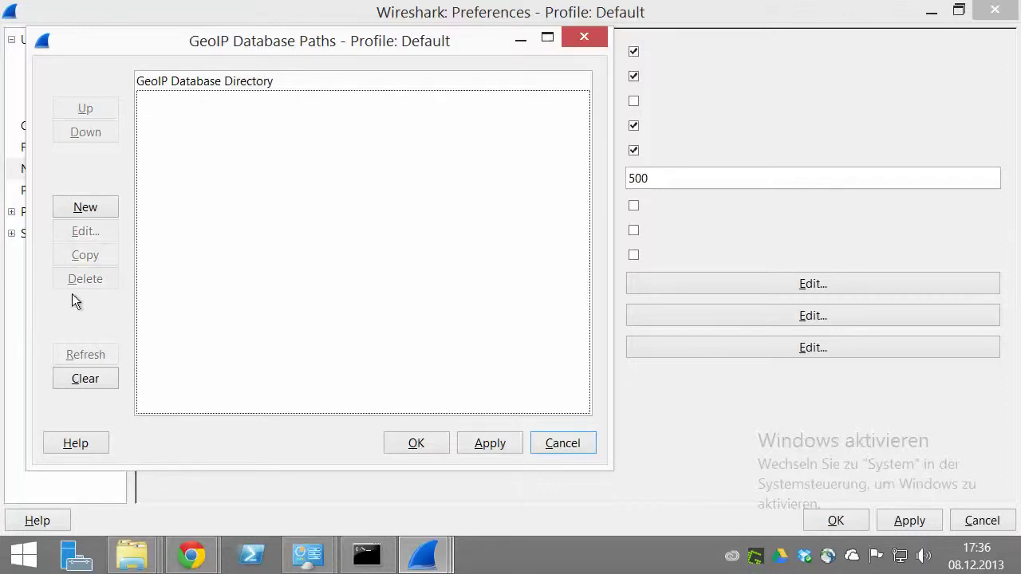
Add the bookmarked E:\aaa_geoip folder as a GeoIP database directory and apply the preferences
click(85, 207)
click(231, 95)
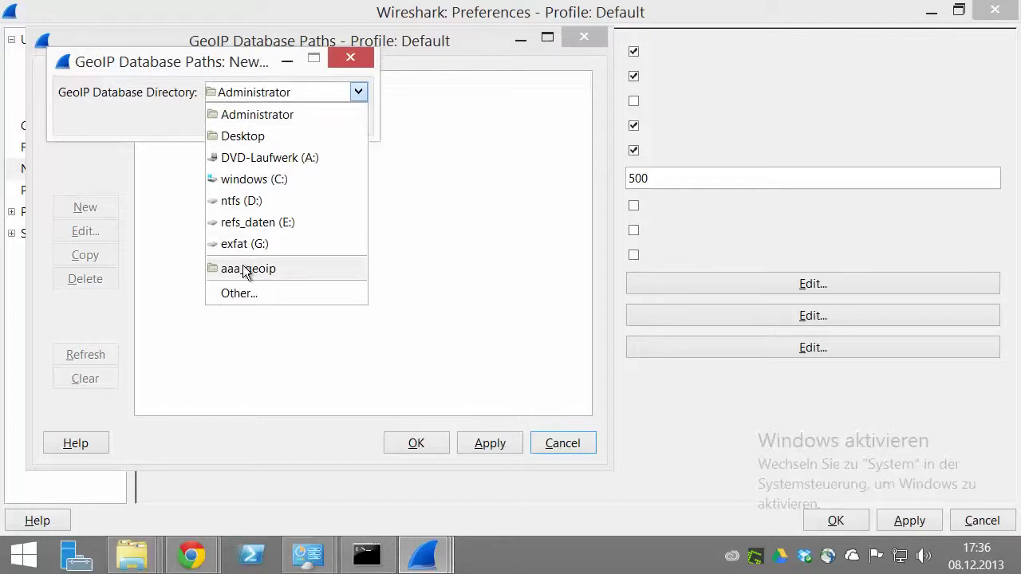
click(246, 269)
click(261, 119)
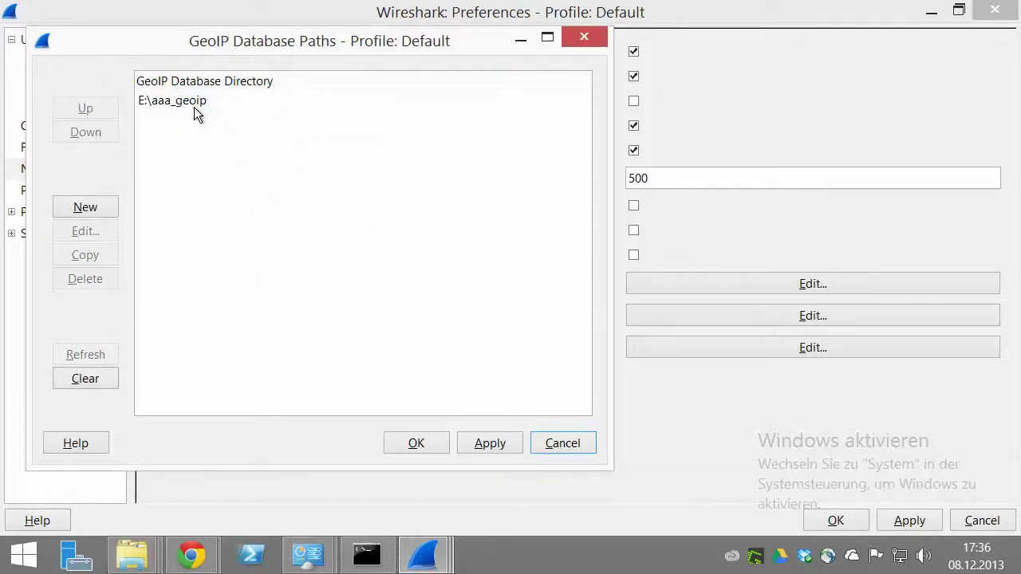
click(475, 443)
click(419, 445)
click(907, 522)
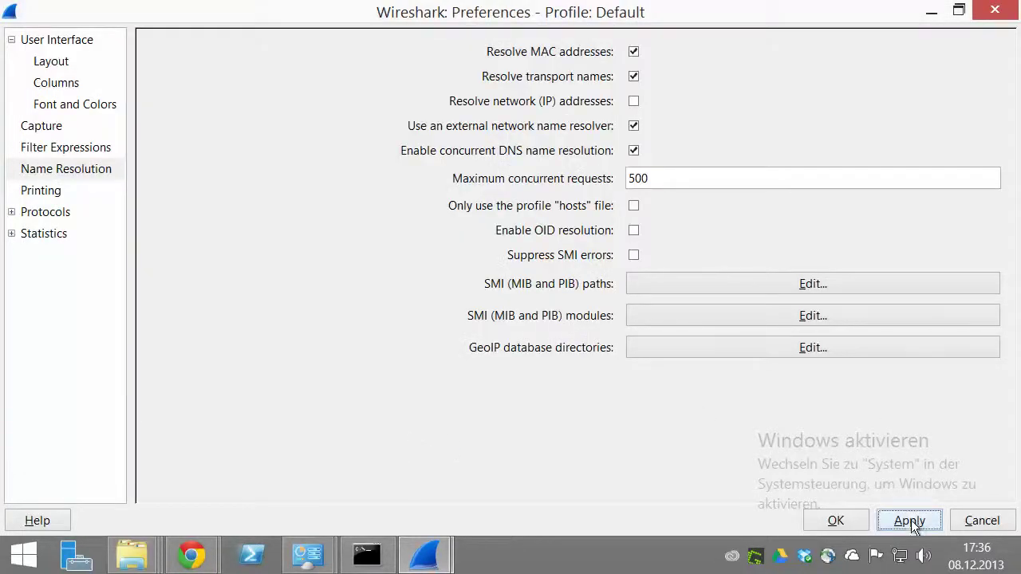
Check the list of GeoIP database directories and accept the preferences
click(766, 348)
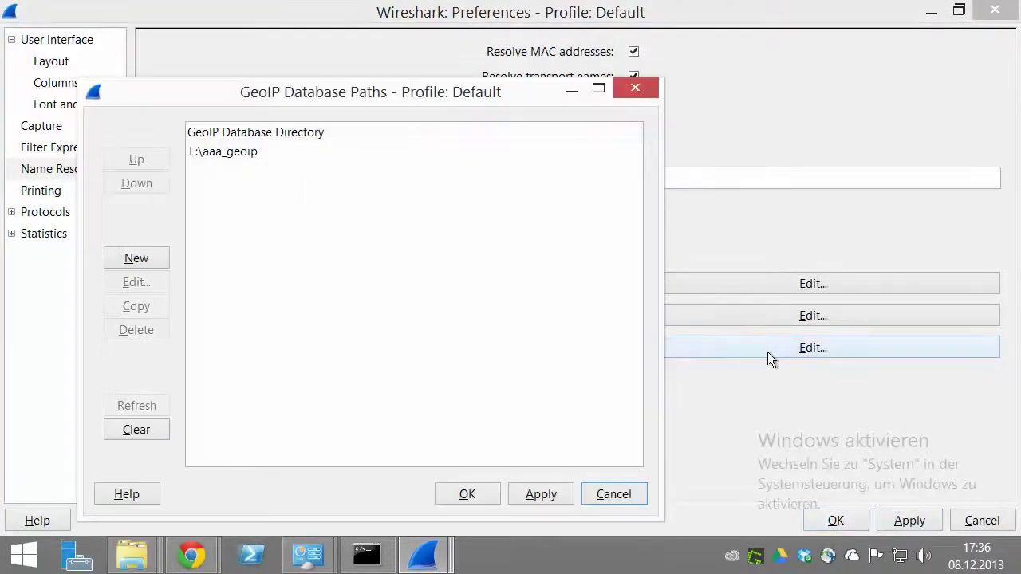
click(473, 494)
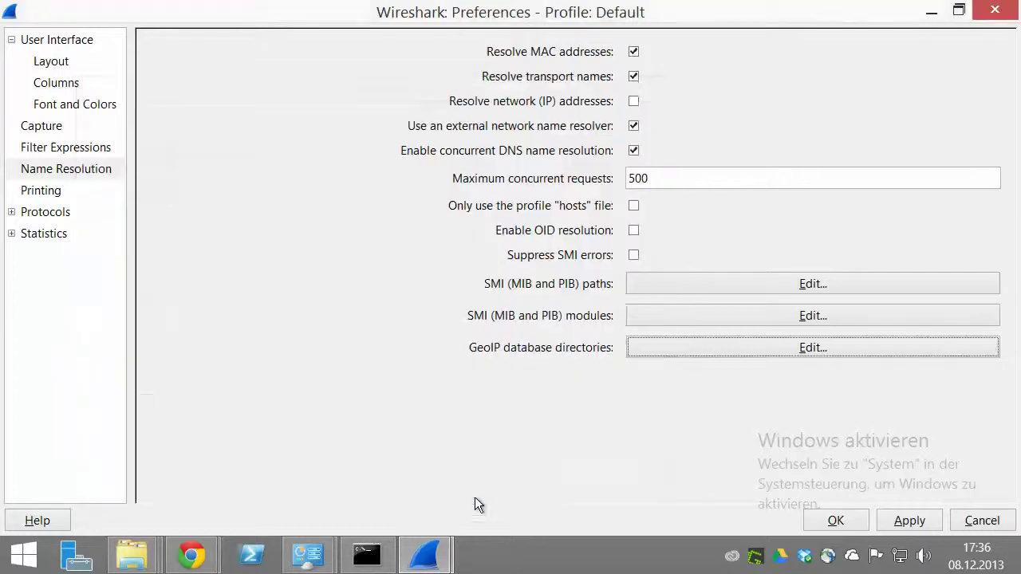
click(837, 521)
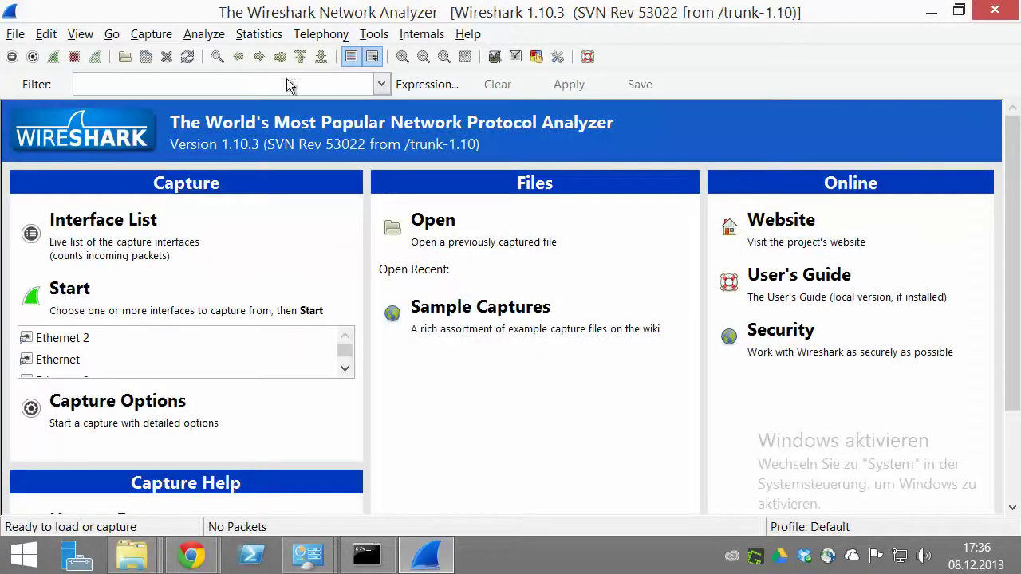
Select the Ethernet device in the capture interfaces list and open the capture options
click(144, 38)
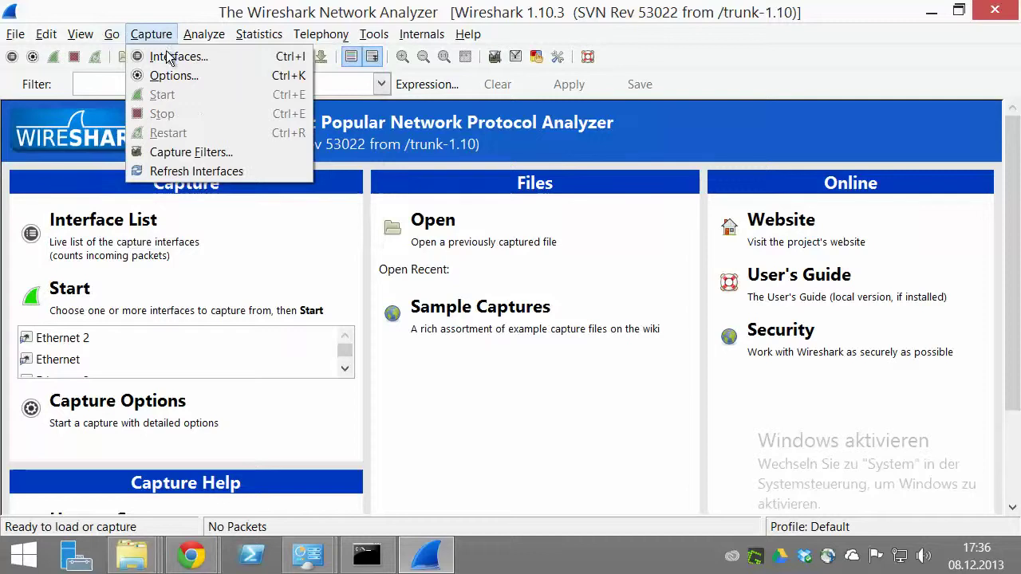
click(177, 58)
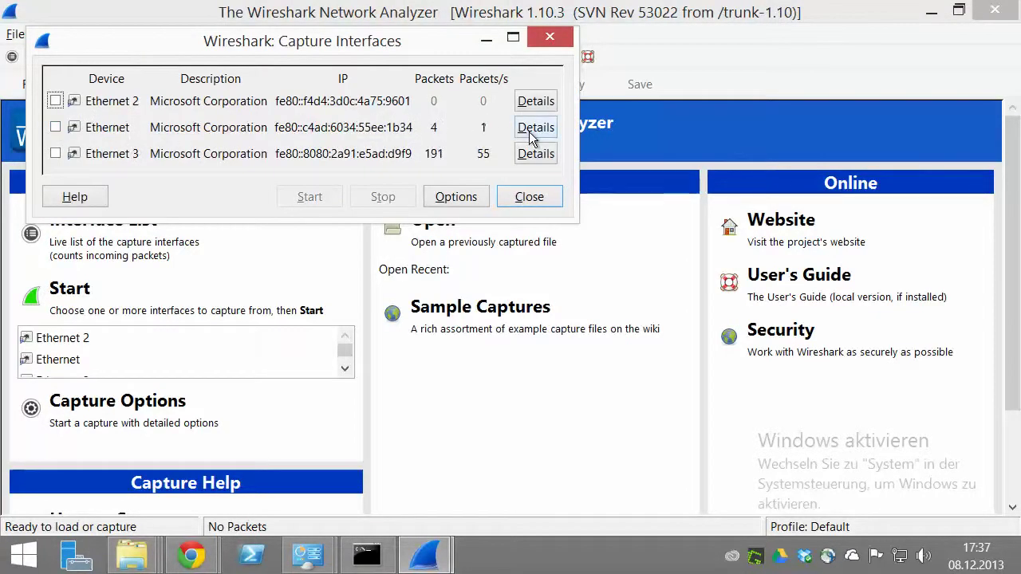
click(93, 129)
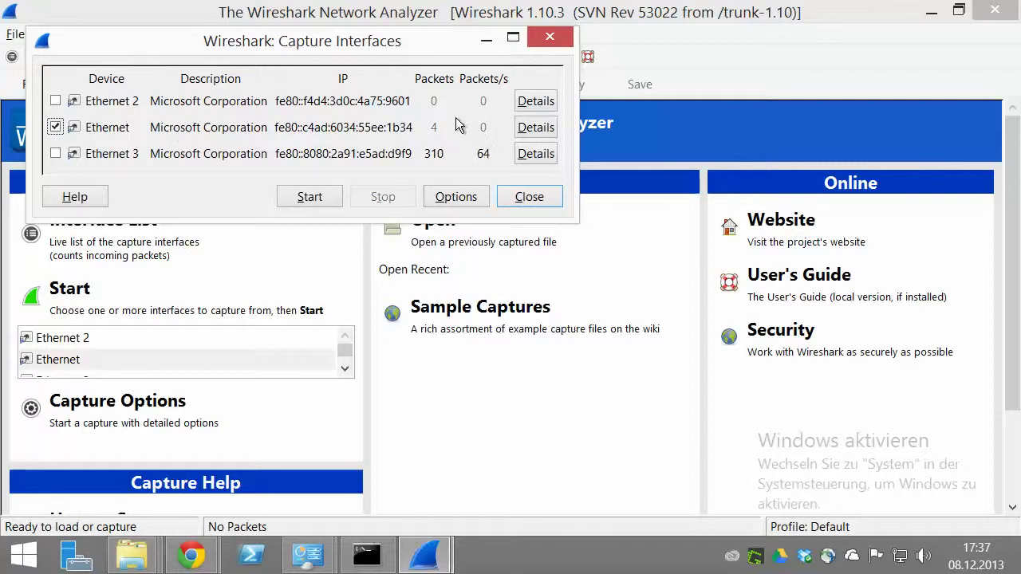
click(459, 195)
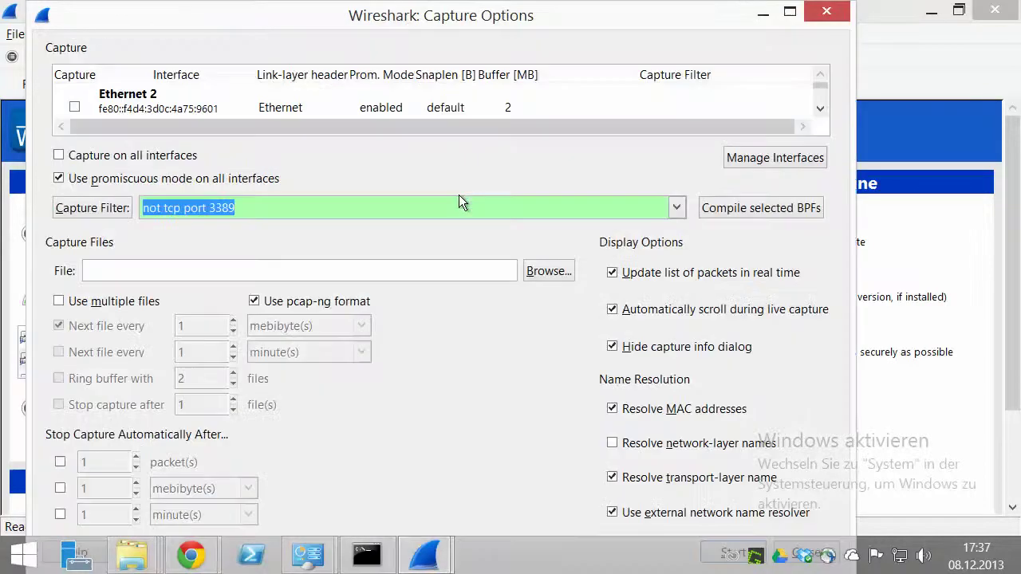
Check the Ethernet interface's entry in the capture options and start the capture with the filter "not tcp port 3389"
click(820, 111)
click(820, 111)
click(820, 109)
click(820, 109)
click(820, 109)
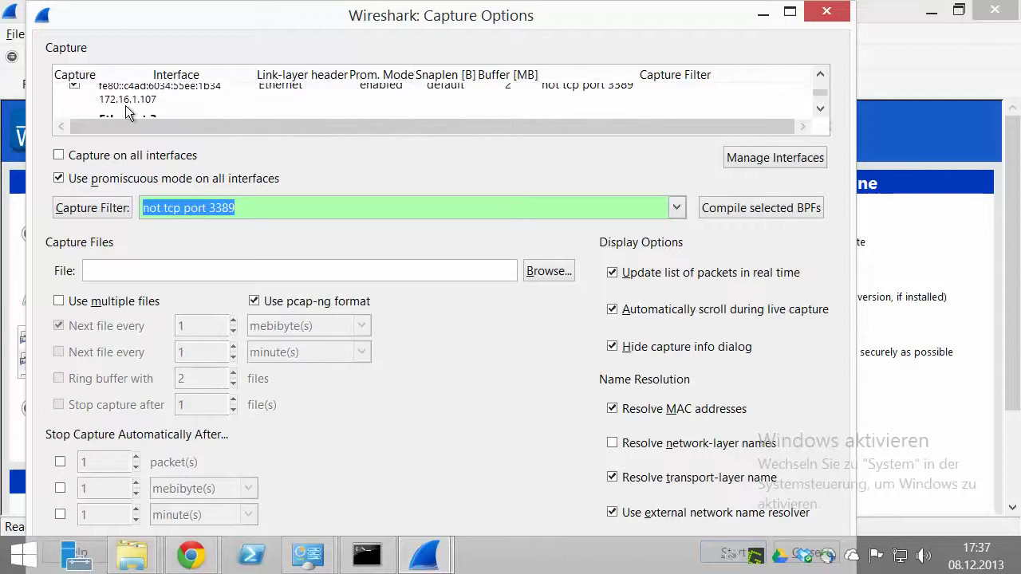
click(820, 111)
click(790, 12)
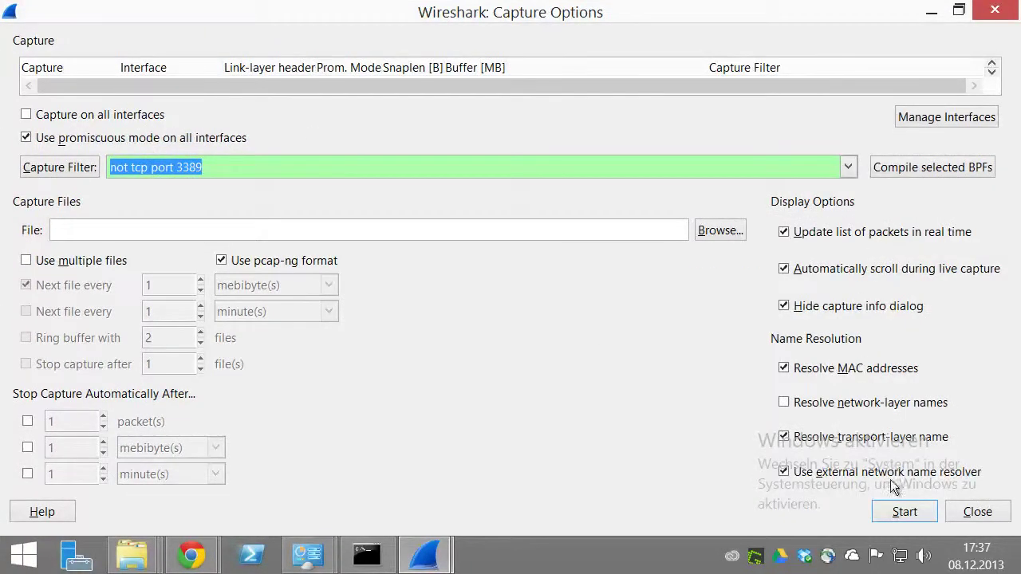
click(892, 506)
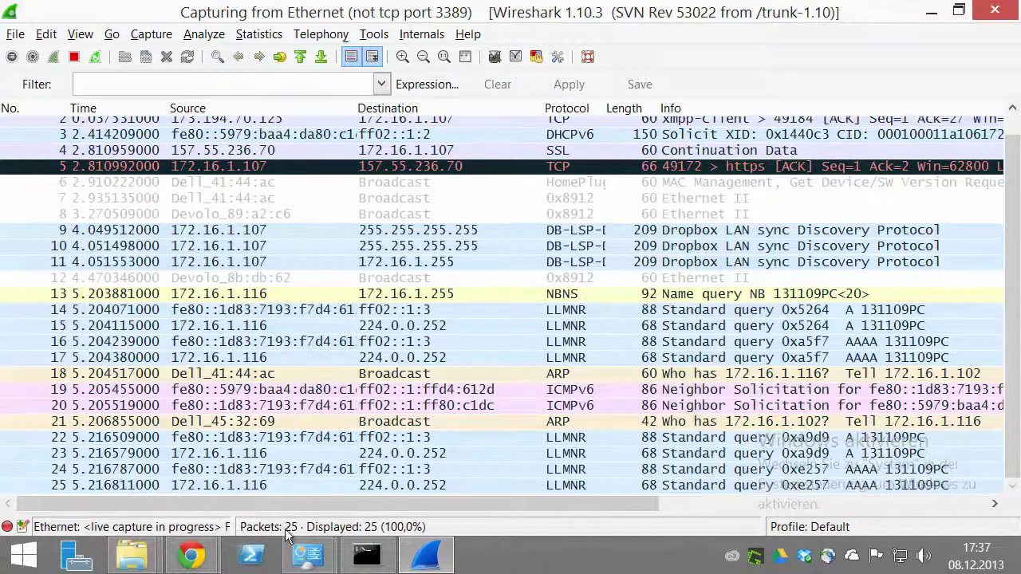
mouse_move(192, 556)
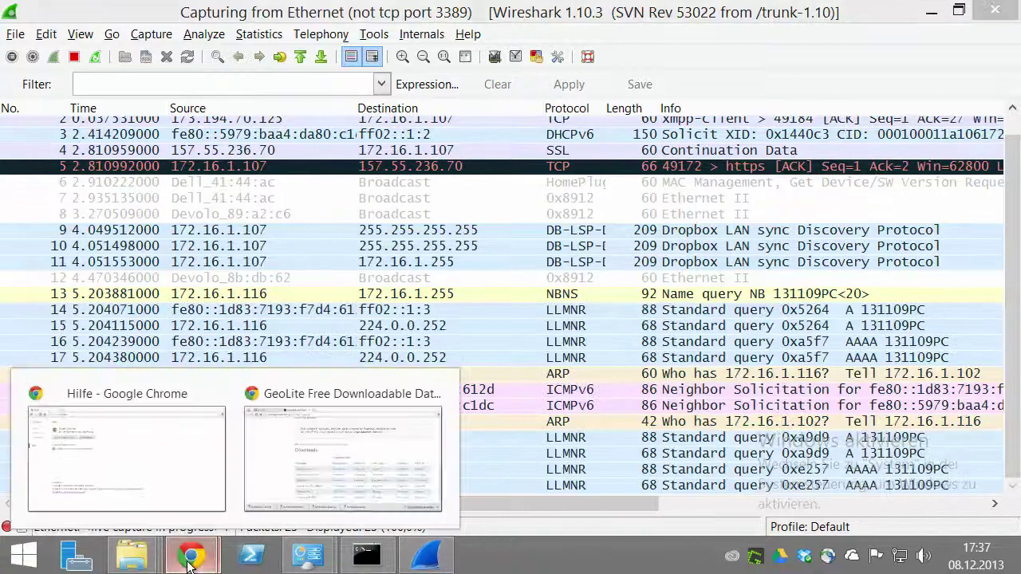
mouse_move(379, 439)
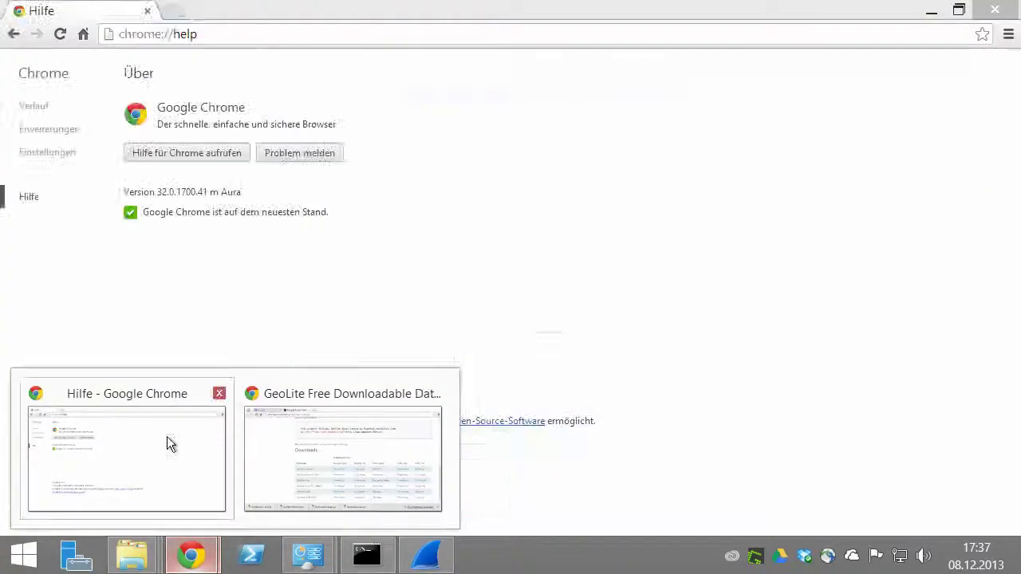
click(295, 431)
click(930, 10)
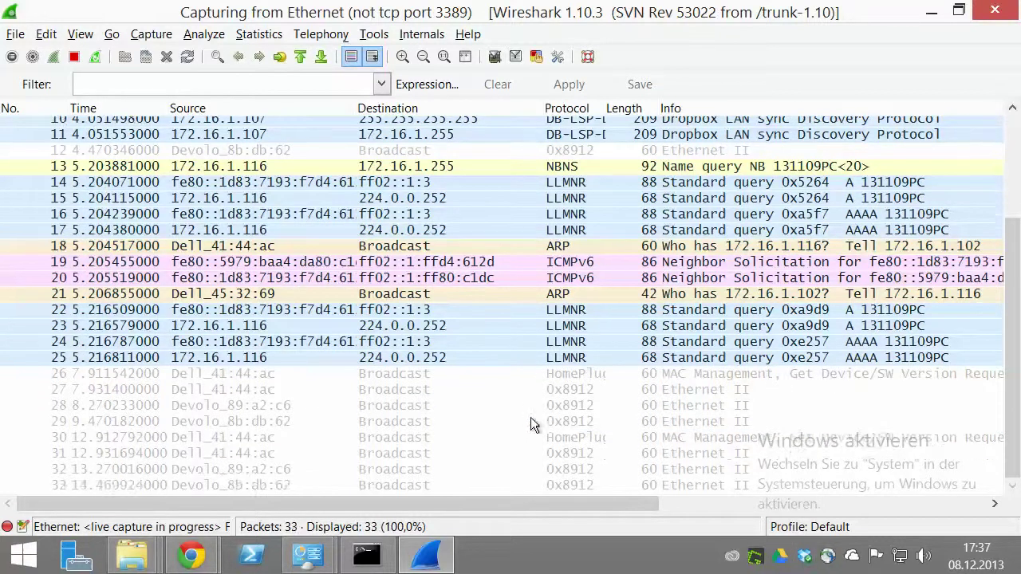
Look over the captured packets' columns and stop the running Ethernet capture
drag(441, 500, 756, 505)
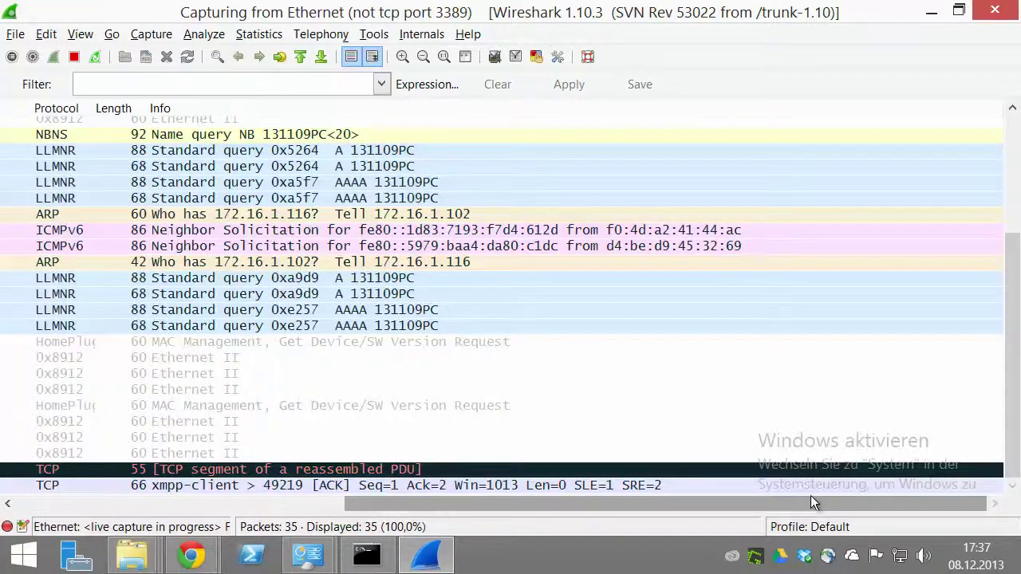
drag(681, 507, 395, 516)
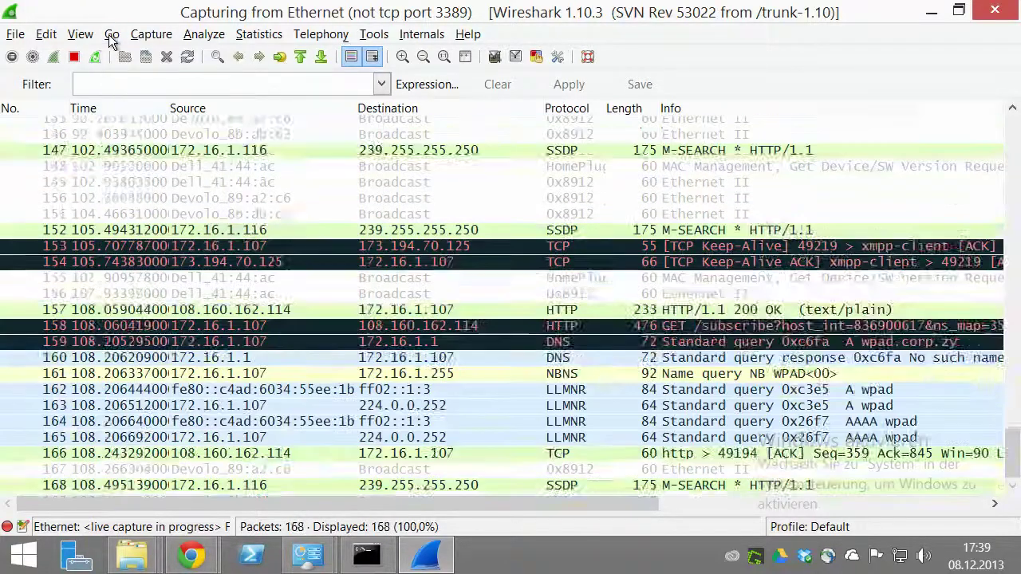
click(111, 36)
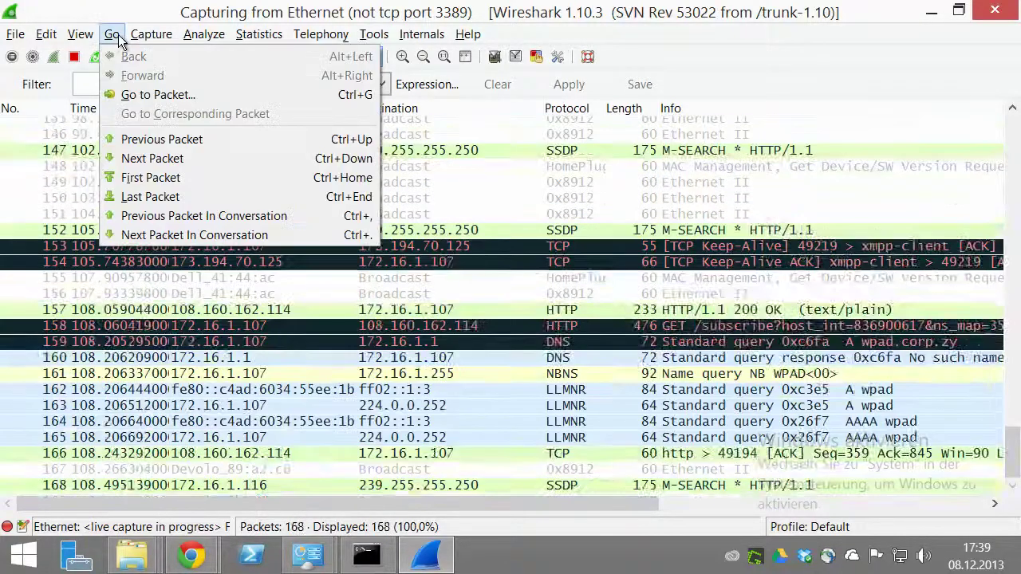
mouse_move(151, 34)
click(163, 114)
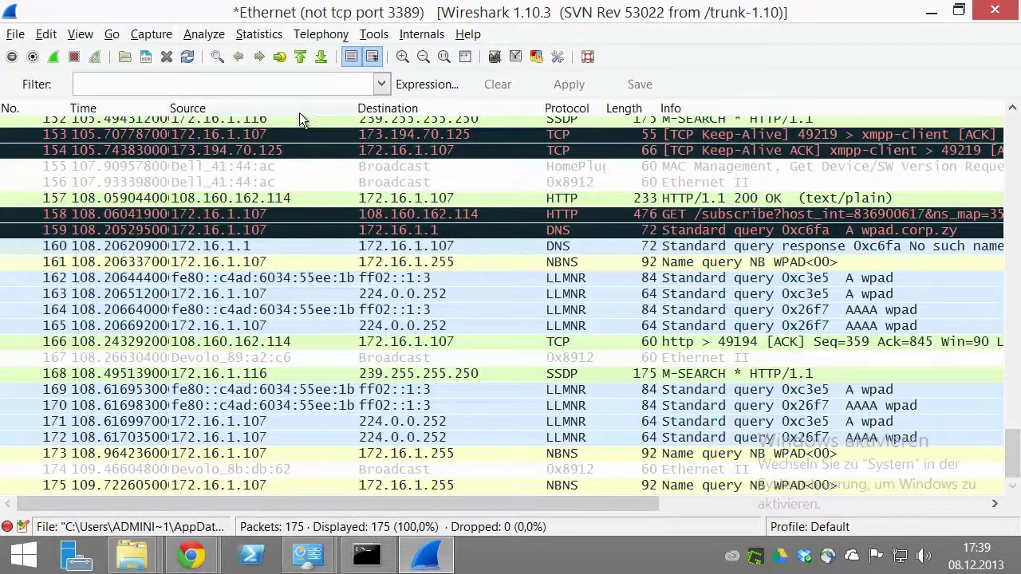
Open the endpoint statistics for the capture in a maximized window and show the IPv4 endpoints
click(259, 36)
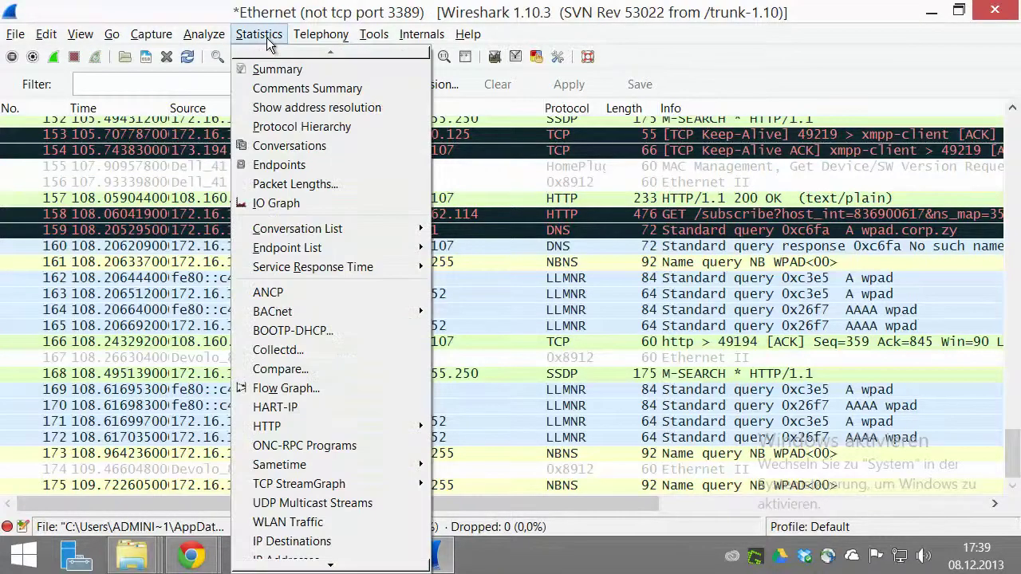
click(287, 166)
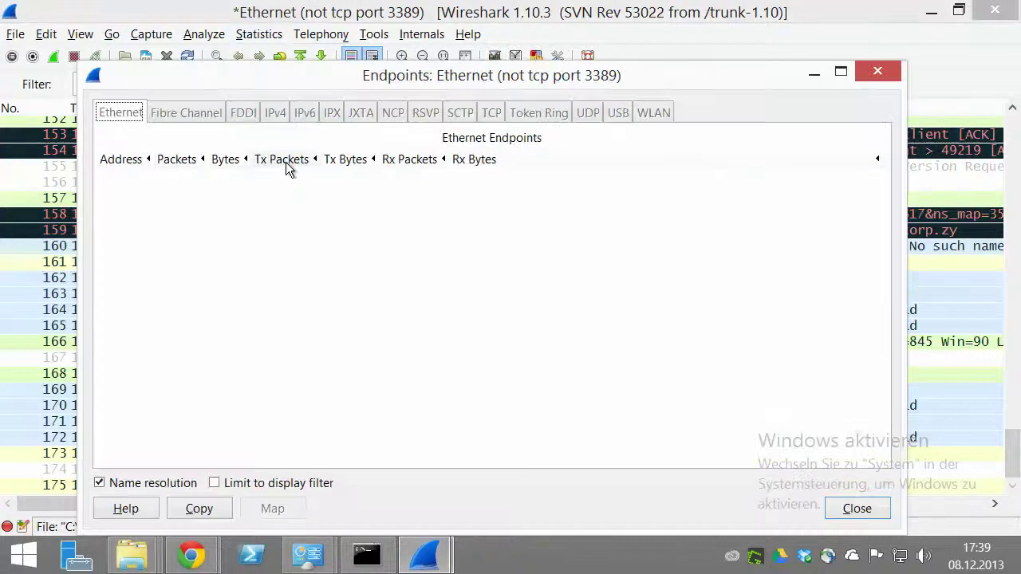
click(843, 74)
click(217, 48)
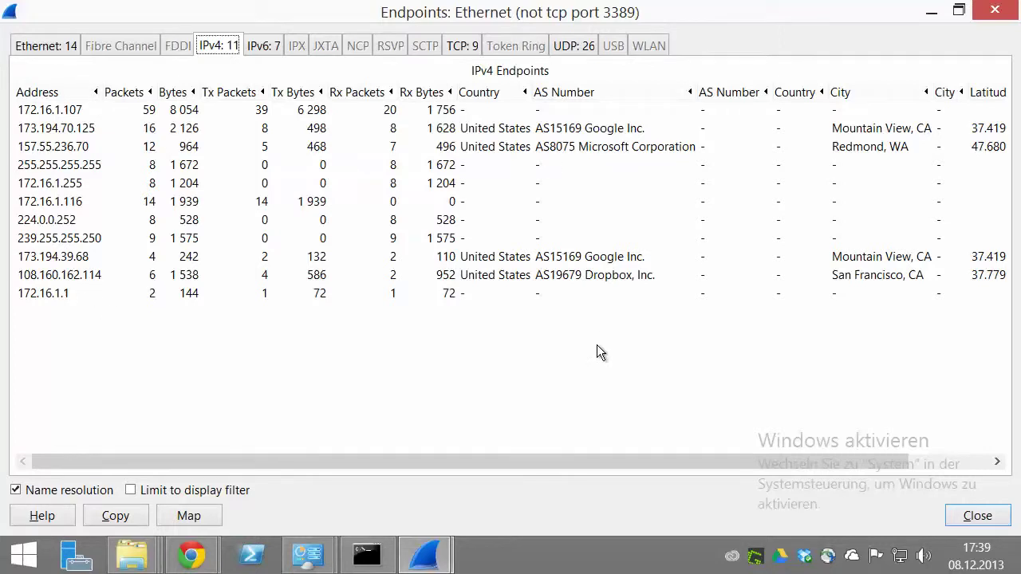
Examine the country, AS number, city, latitude and longitude of the Google, Microsoft and Dropbox endpoints
click(586, 132)
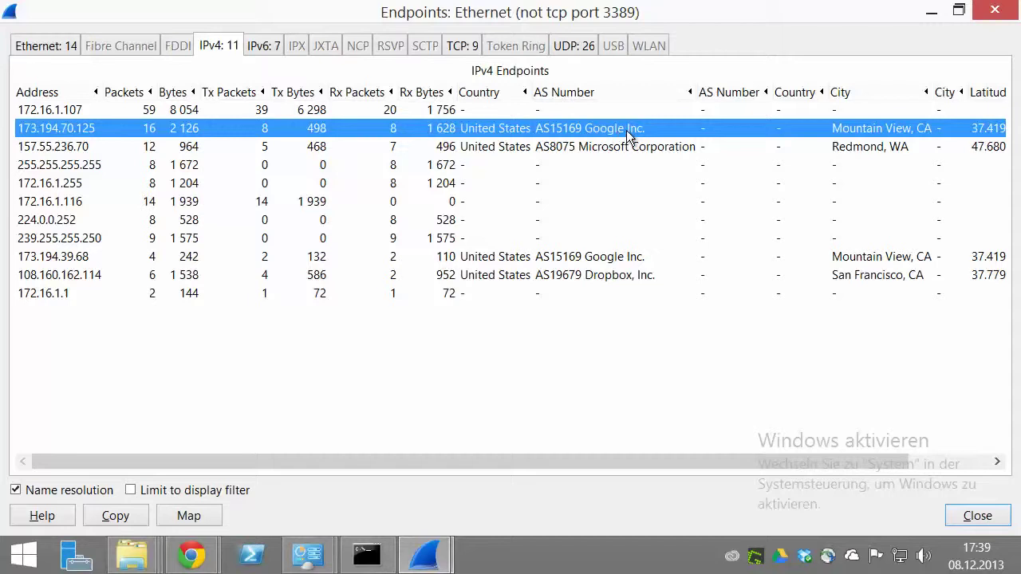
click(609, 149)
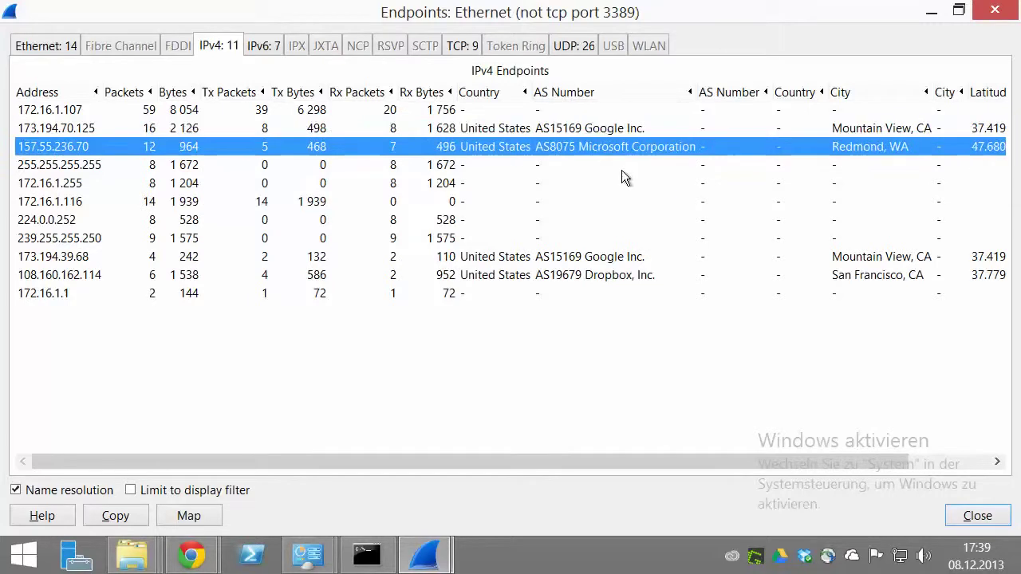
click(617, 260)
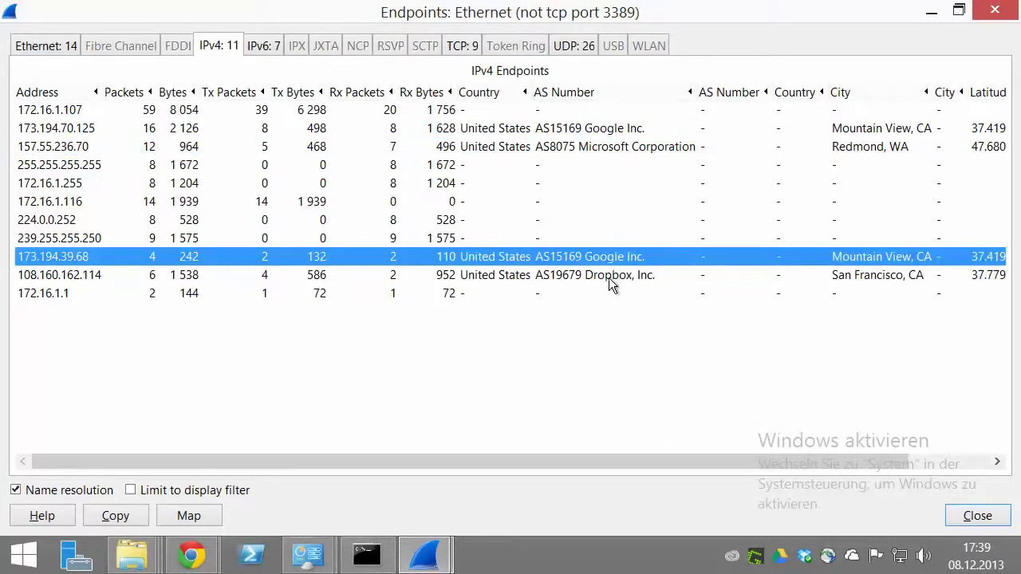
click(609, 278)
drag(641, 461, 780, 452)
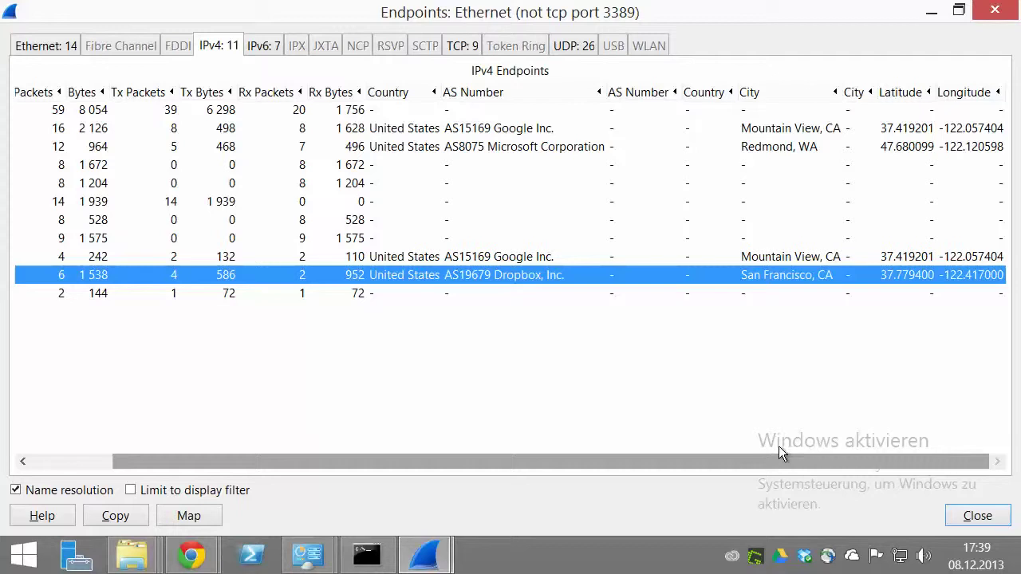
click(415, 130)
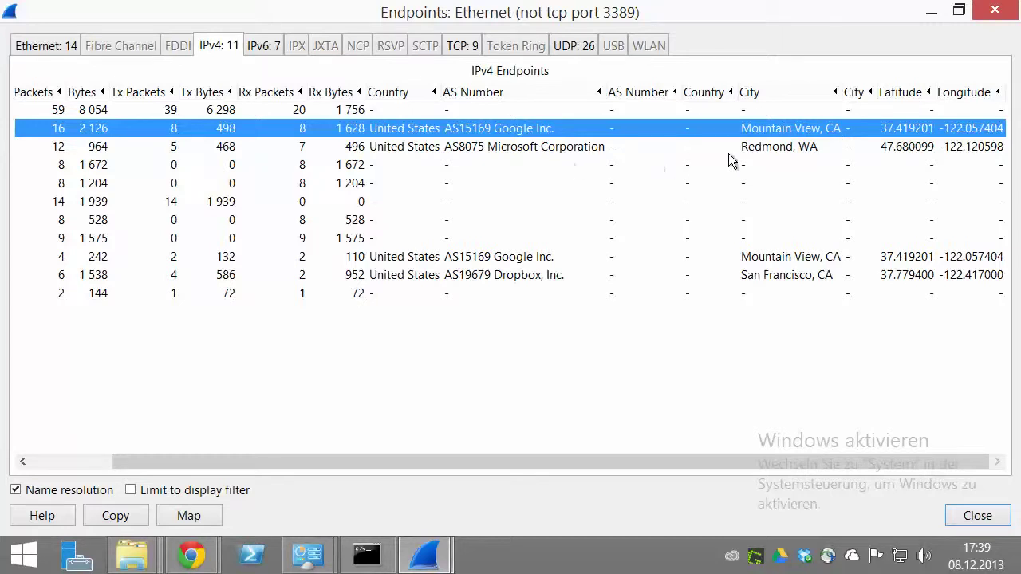
click(891, 151)
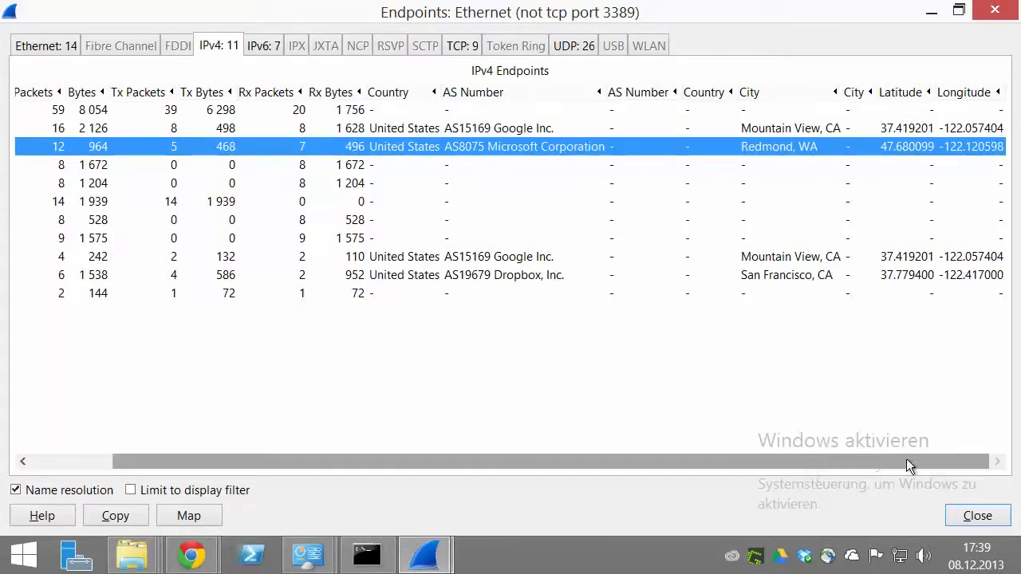
click(775, 276)
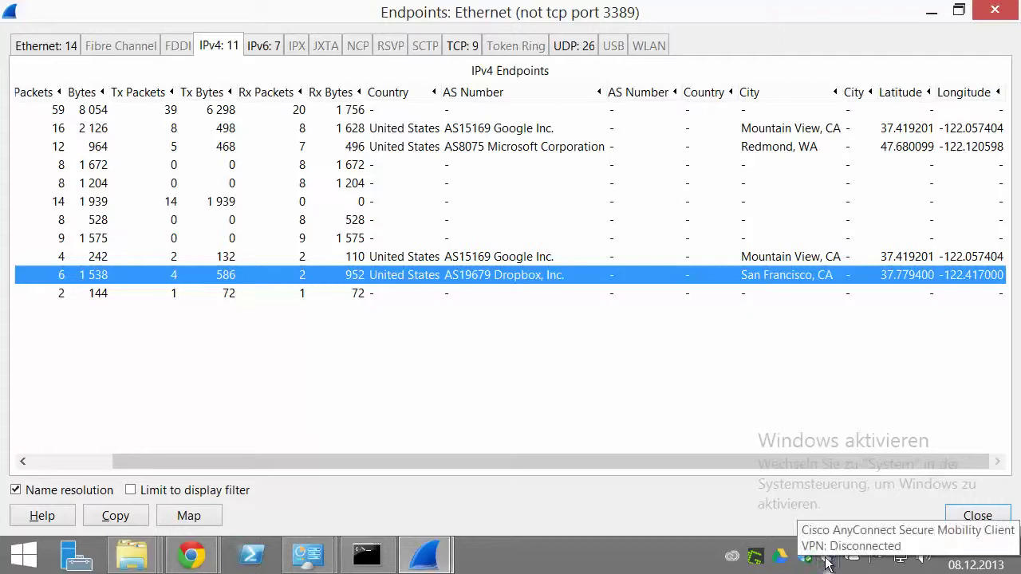
drag(699, 461, 427, 399)
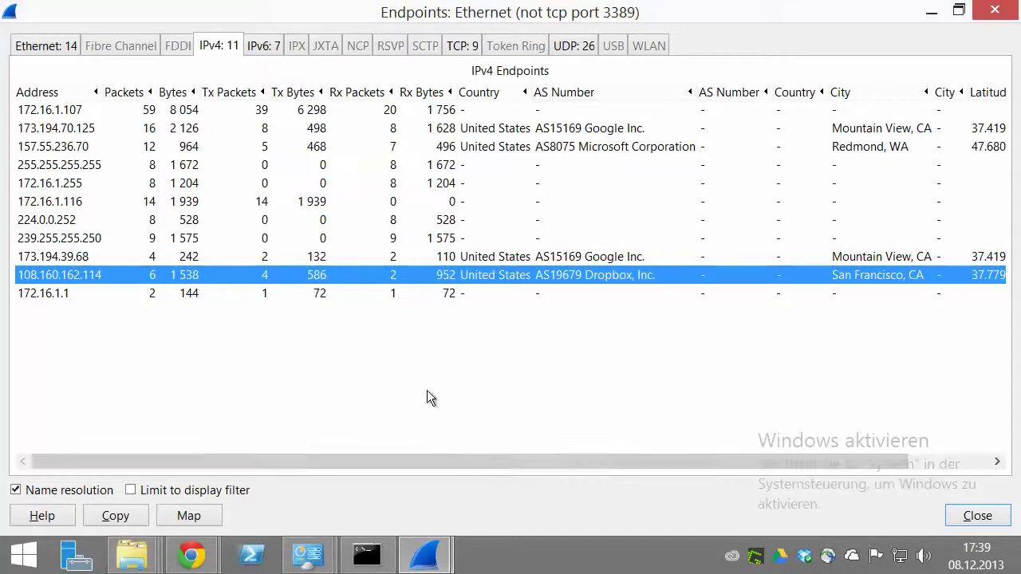
Generate the location map of the IPv4 endpoints and show the details of the marker on the California coast
click(189, 516)
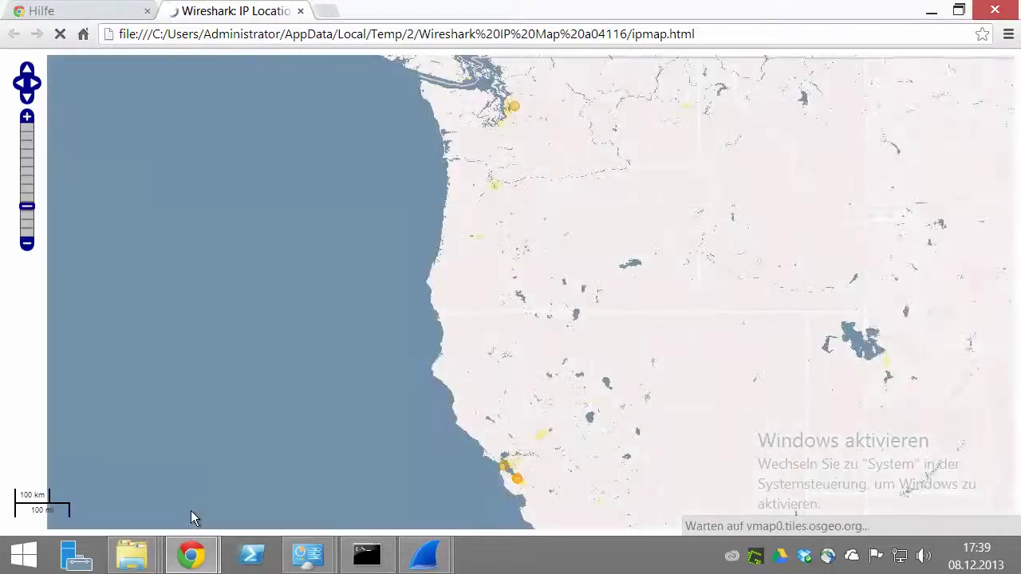
click(27, 244)
click(27, 244)
click(27, 245)
click(27, 244)
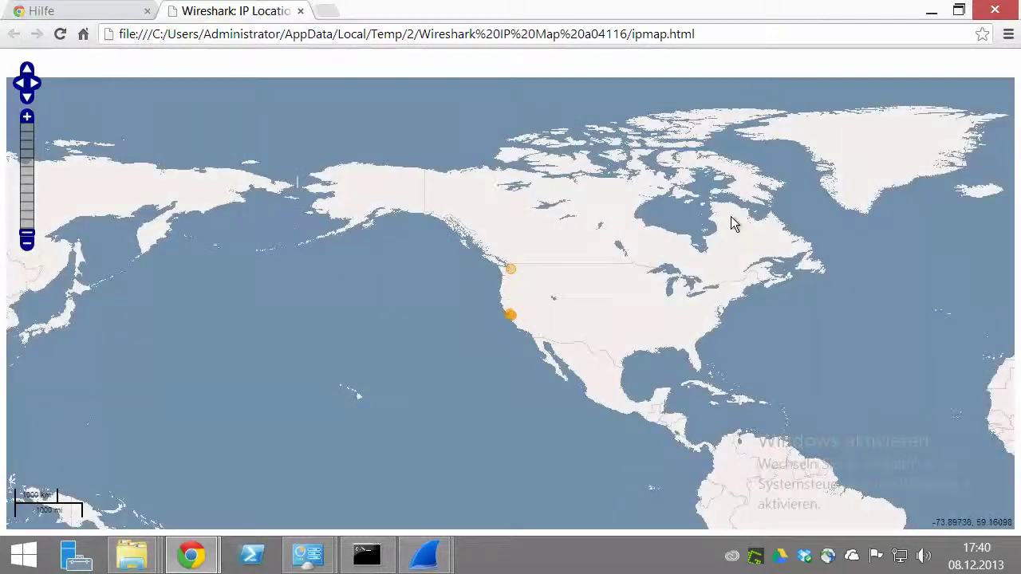
drag(728, 217, 337, 252)
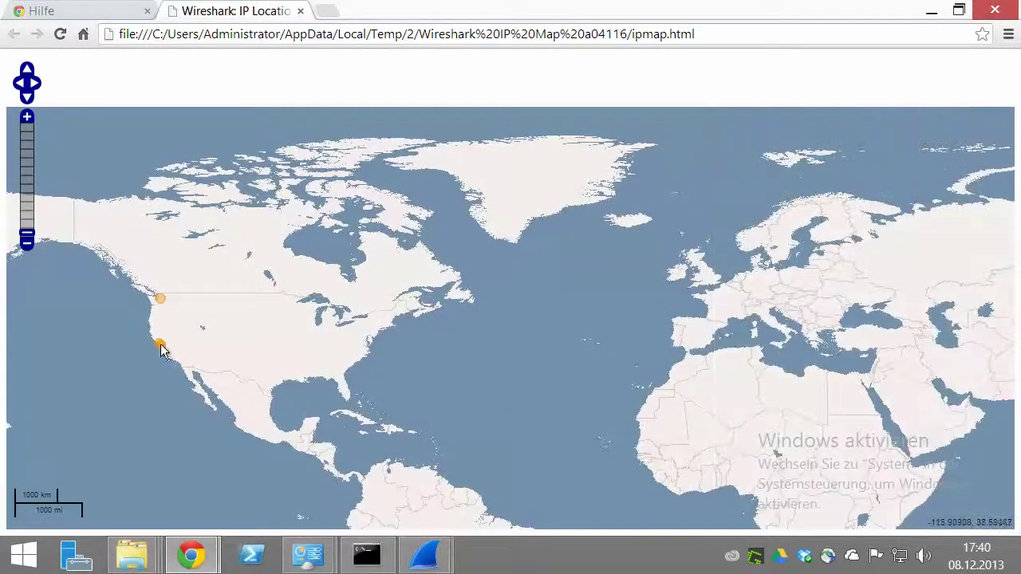
click(160, 347)
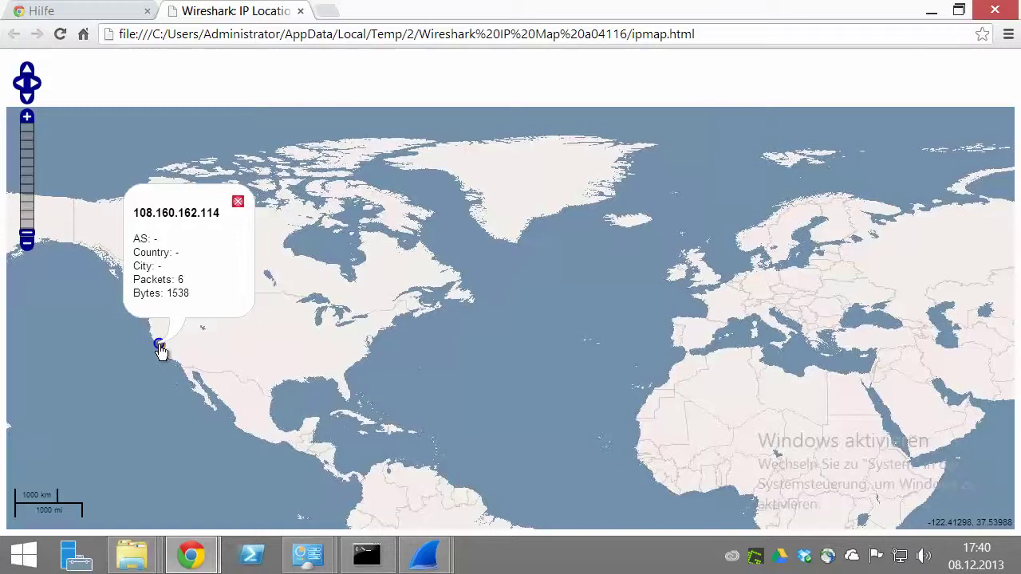
Close the marker's details and inspect the southern of the two markers around San Francisco Bay up close
click(136, 351)
scroll(159, 347, up, 5)
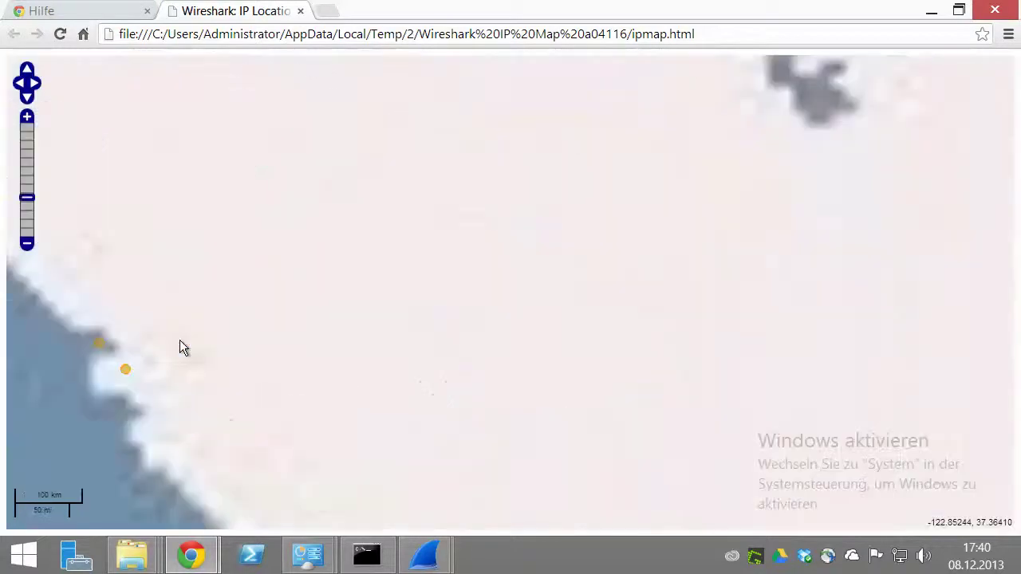
drag(199, 331, 369, 296)
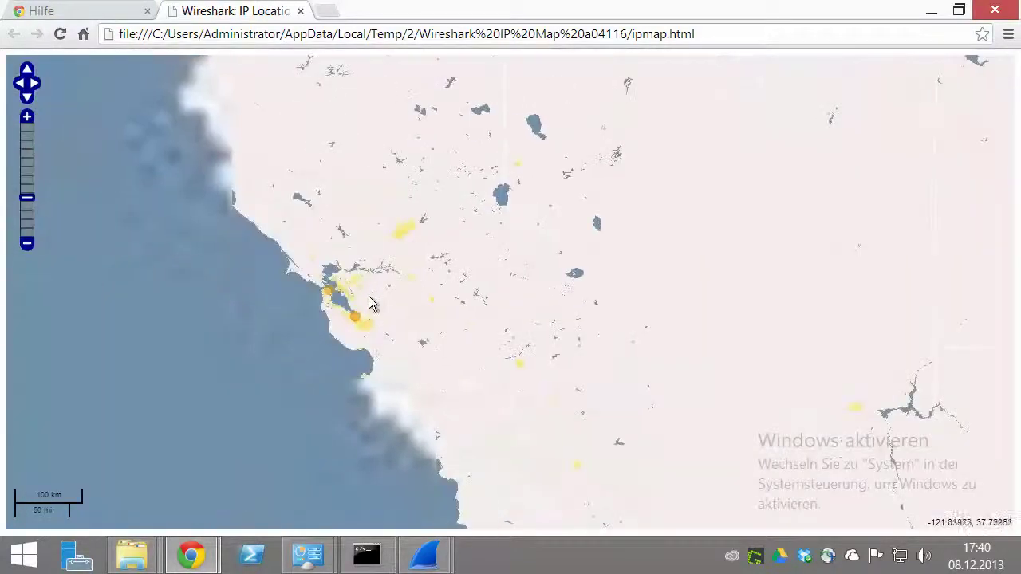
click(355, 316)
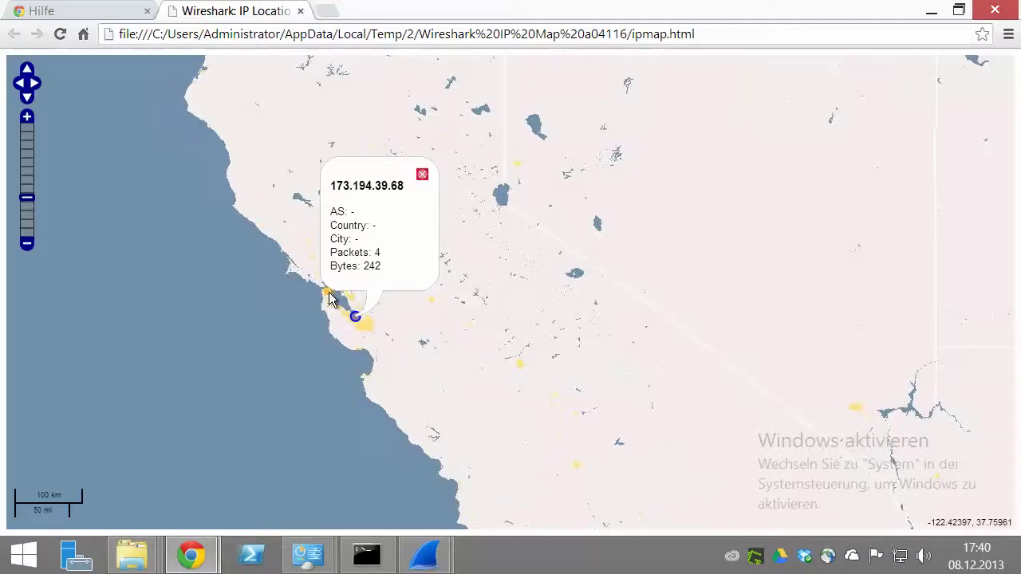
Close the open marker's details and show the details of the northern marker at San Francisco
click(422, 174)
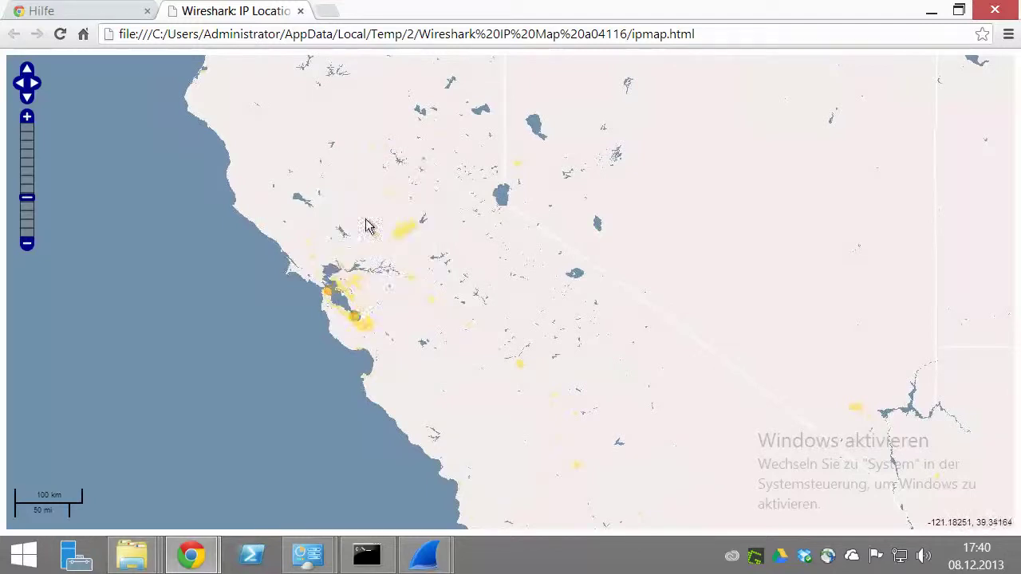
click(329, 293)
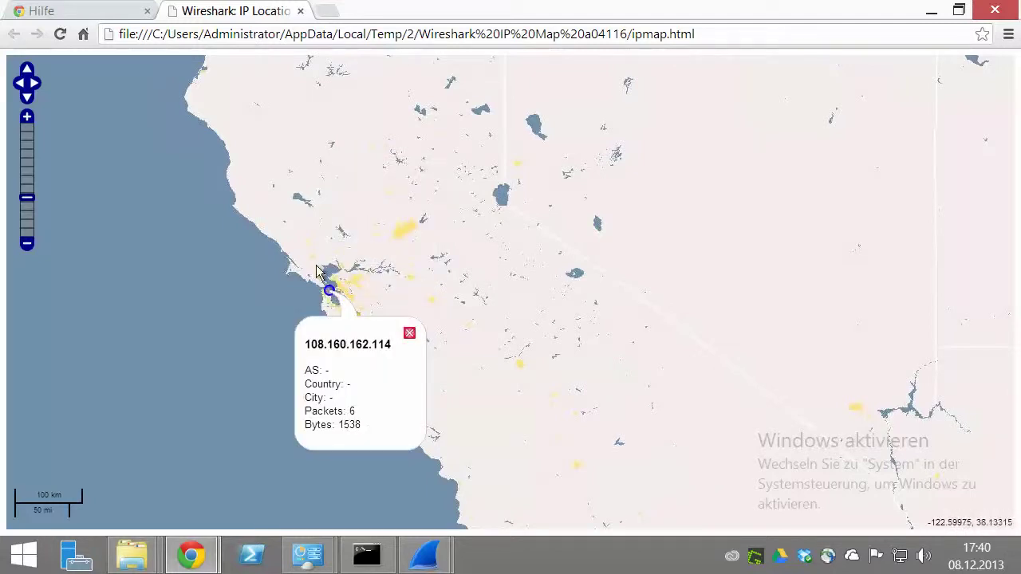
click(318, 269)
Examine the marker locations along the North American west coast on the world-scale map
scroll(649, 342, down, 6)
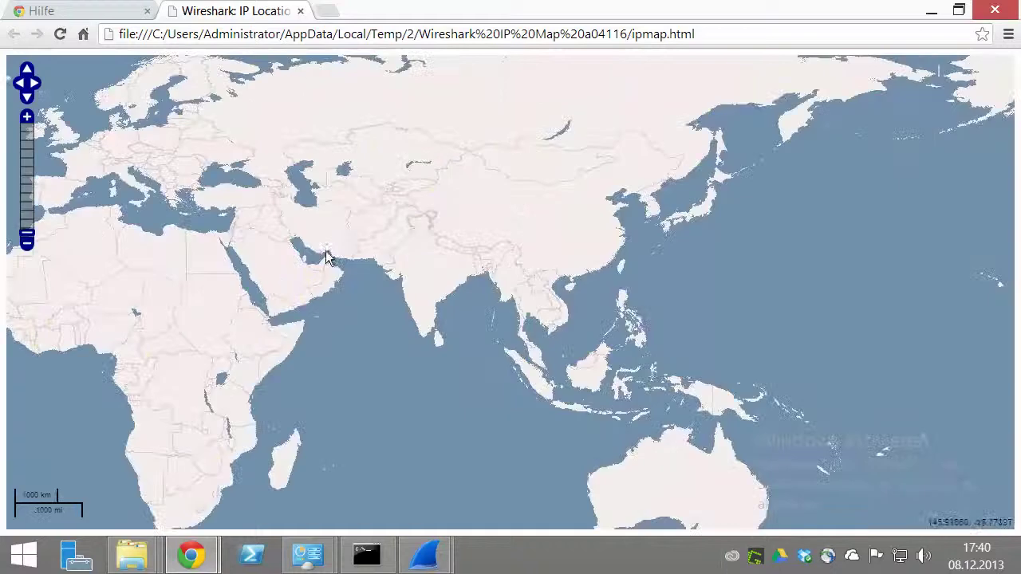
drag(649, 343, 738, 257)
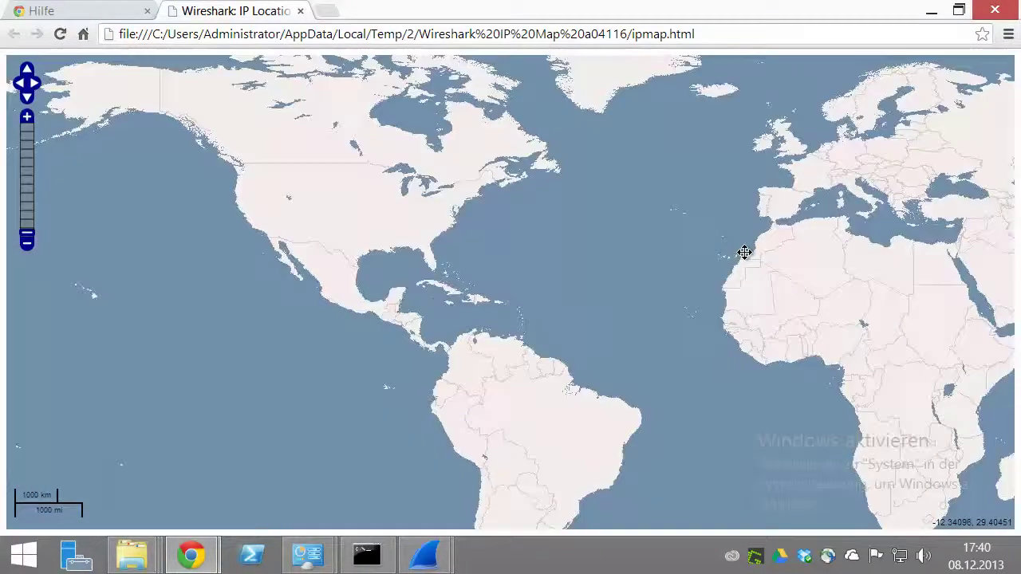
drag(255, 262, 625, 311)
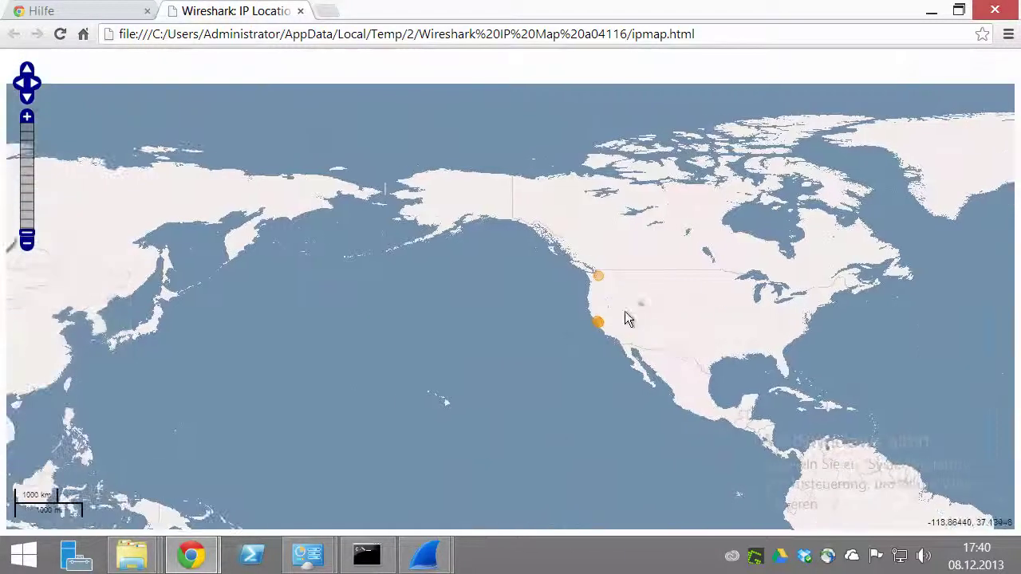
Close the endpoint statistics and minimize the map and capture windows to return to the desktop
click(931, 10)
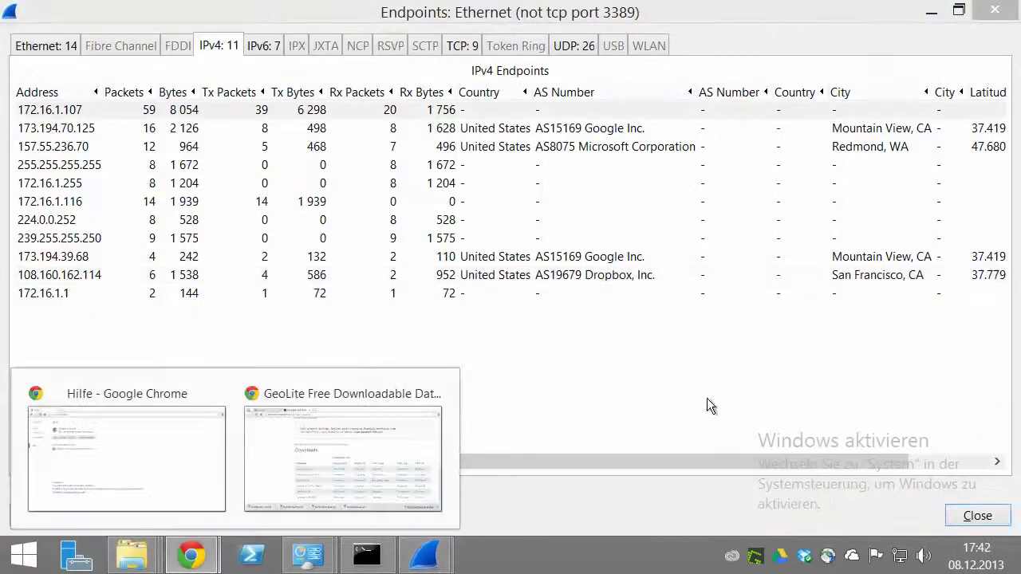
click(707, 400)
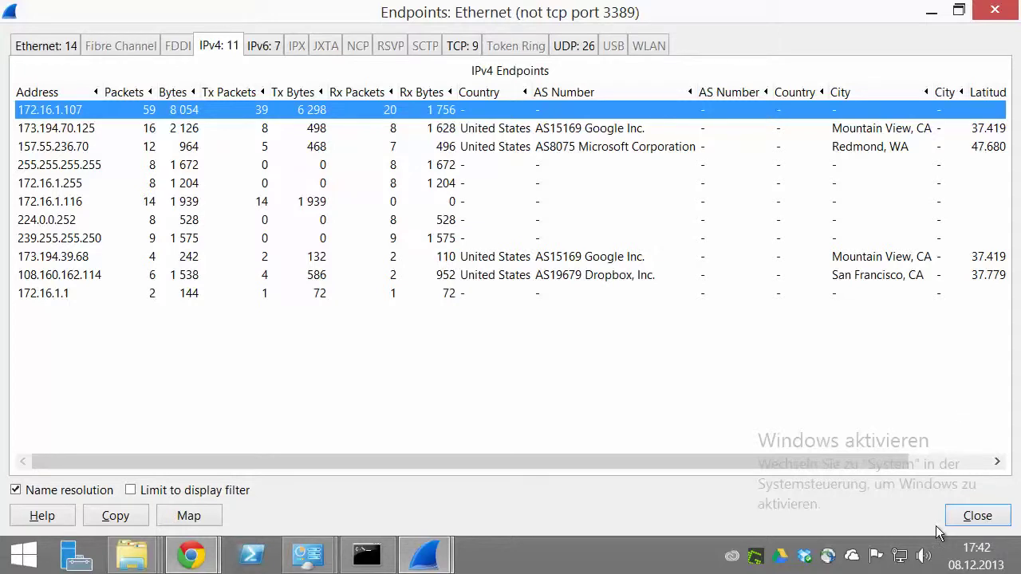
click(975, 516)
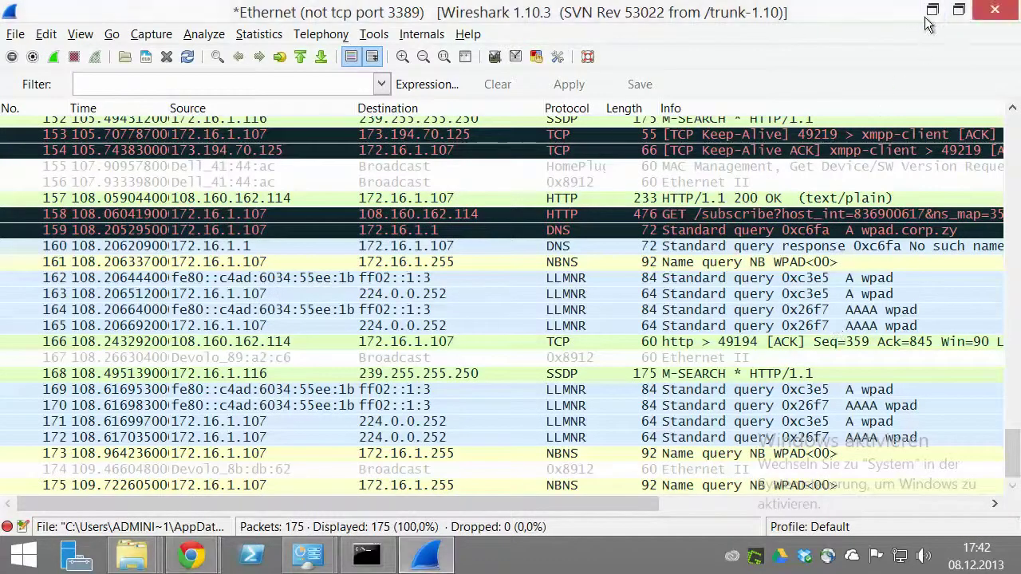
click(932, 11)
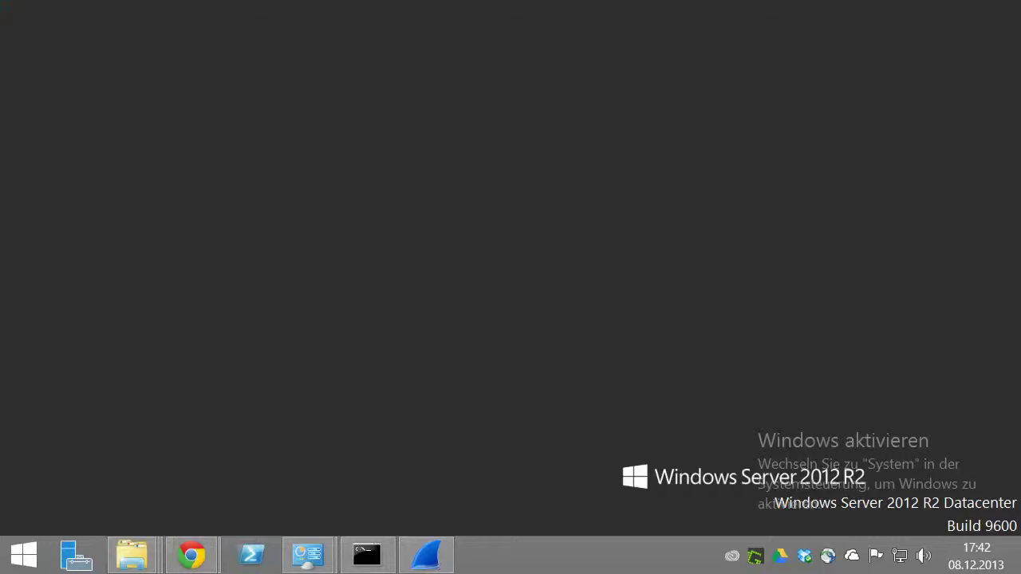